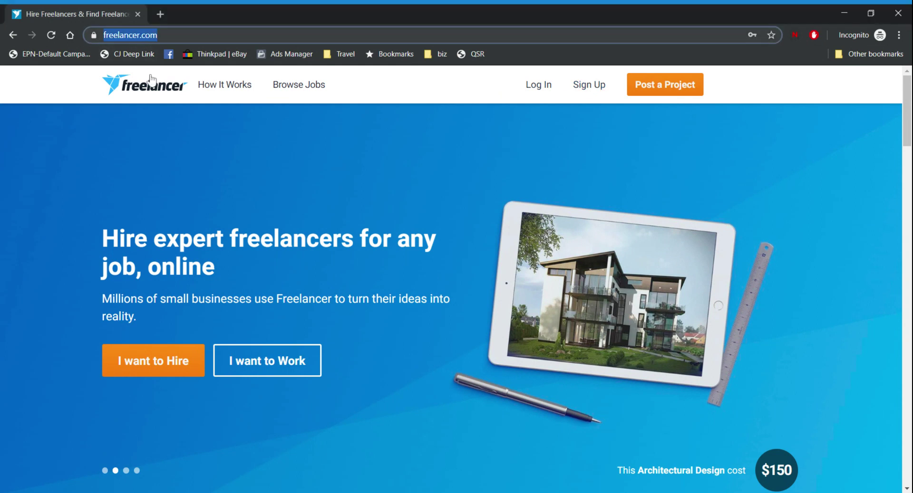
Open the Freelancer.com Sign Up form, then start a new browser tab
click(459, 117)
click(589, 85)
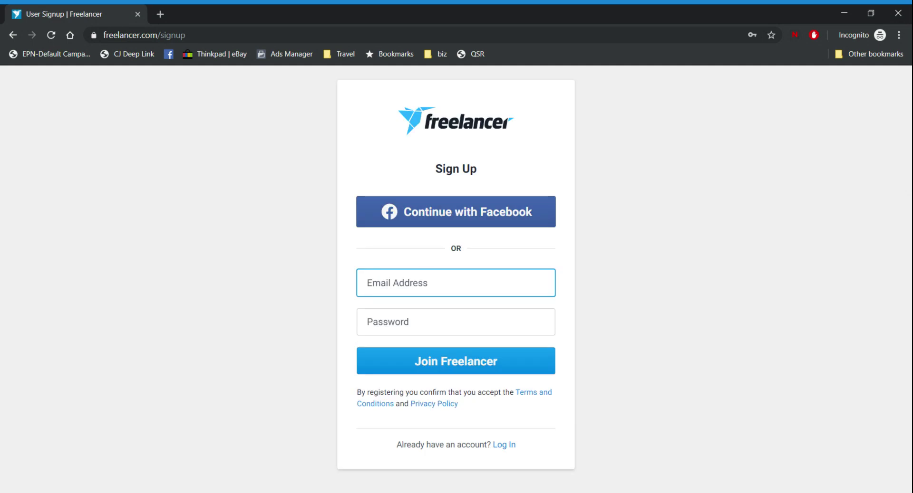
click(268, 286)
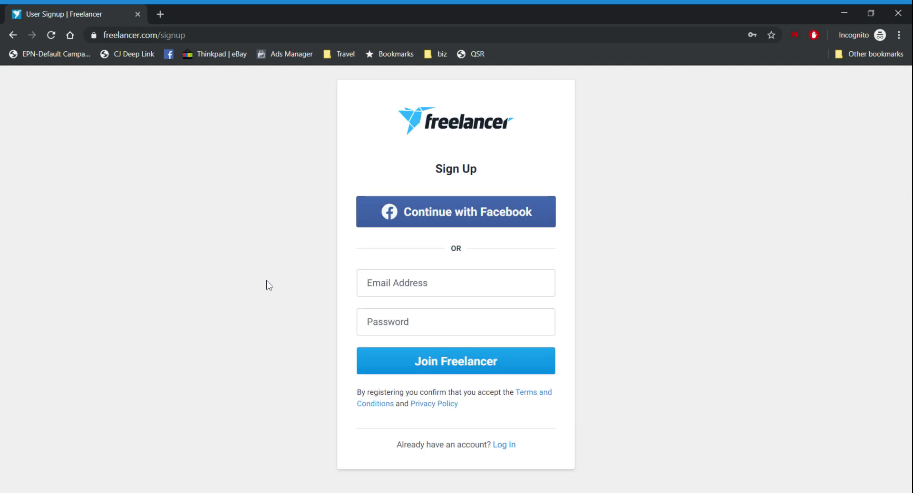
key(ctrl+t)
Load 10minutemail.net, select its temporary address, and return to the Freelancer sign-up tab
text(10)
key(Return)
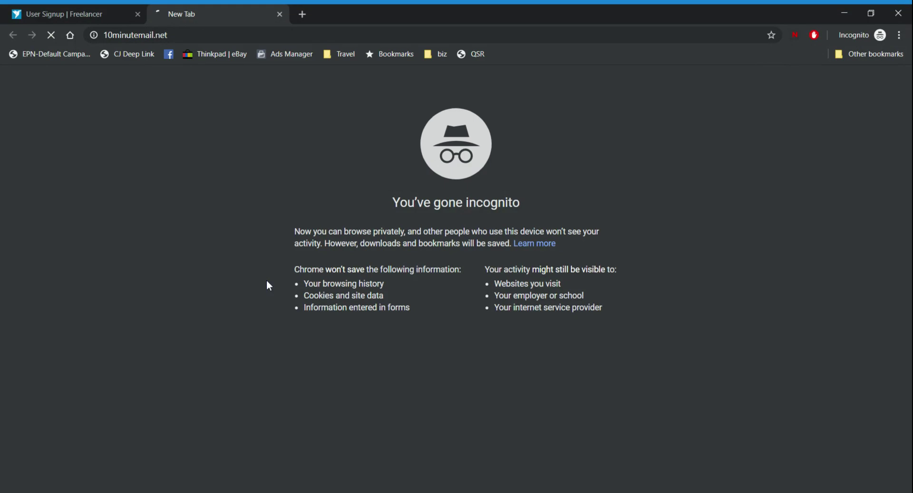
key(ctrl+shift+Tab)
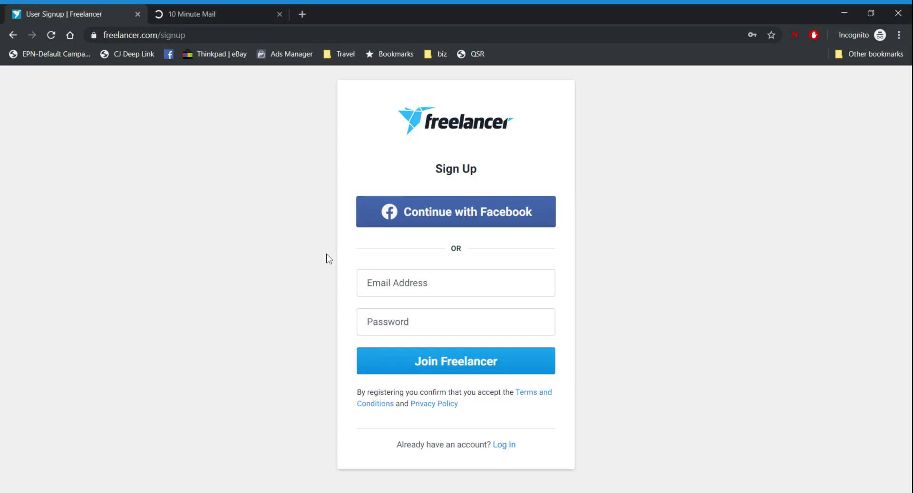
click(228, 4)
click(352, 273)
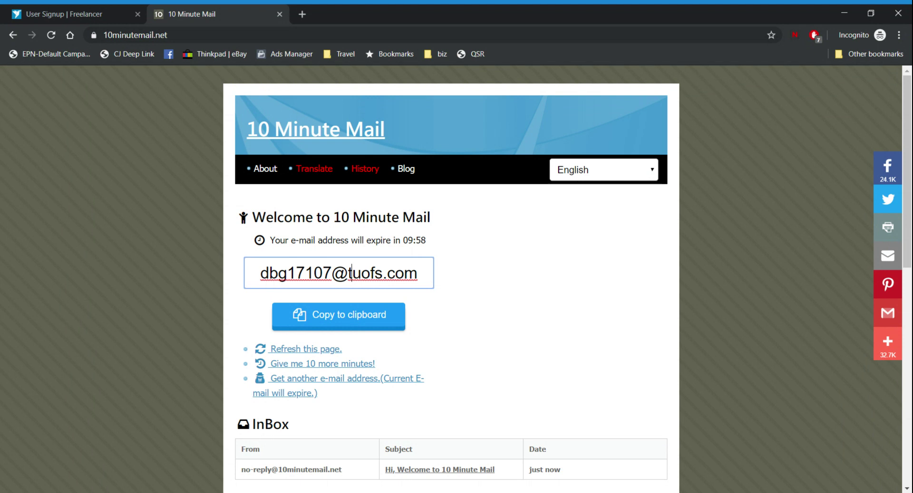
key(ctrl+a)
key(ctrl+c)
click(71, 14)
Submit the sign-up form with the pasted temporary e-mail and a password
click(402, 276)
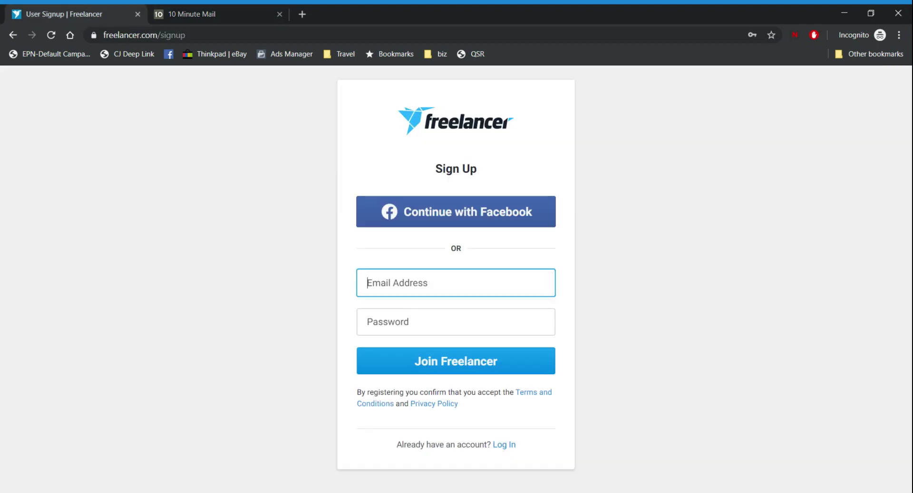
key(ctrl+v)
key(Tab)
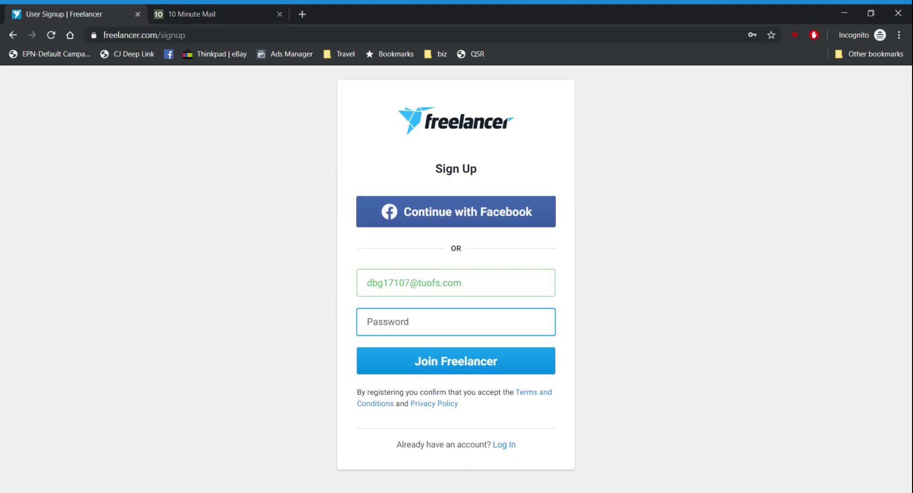
text(••••)
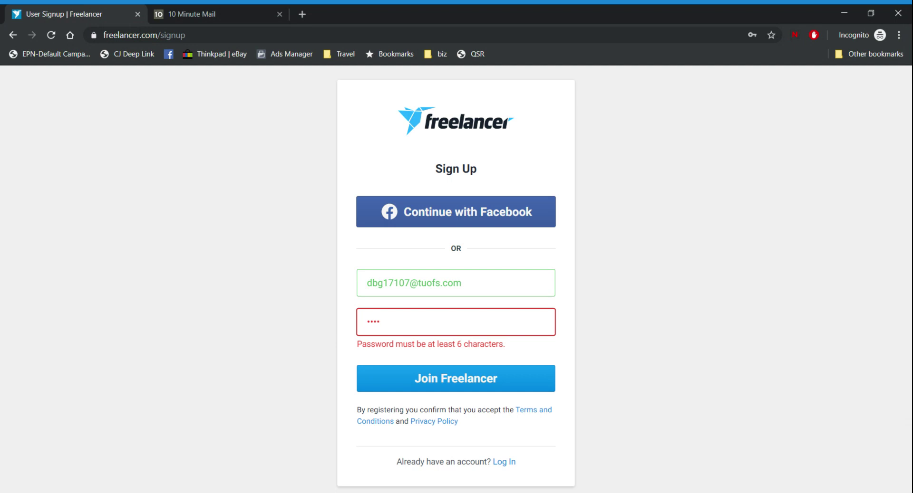
text(••••••)
key(Return)
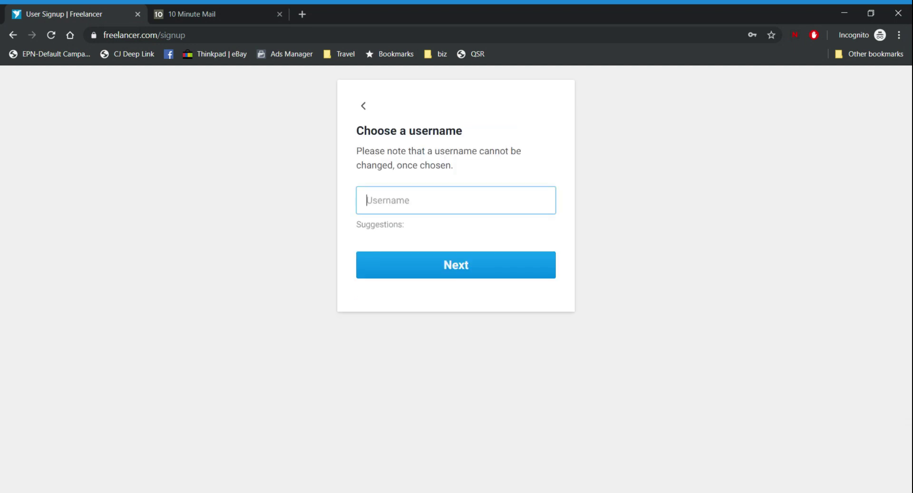
Accept the first suggested username and choose the 'I want to work' account type
click(423, 247)
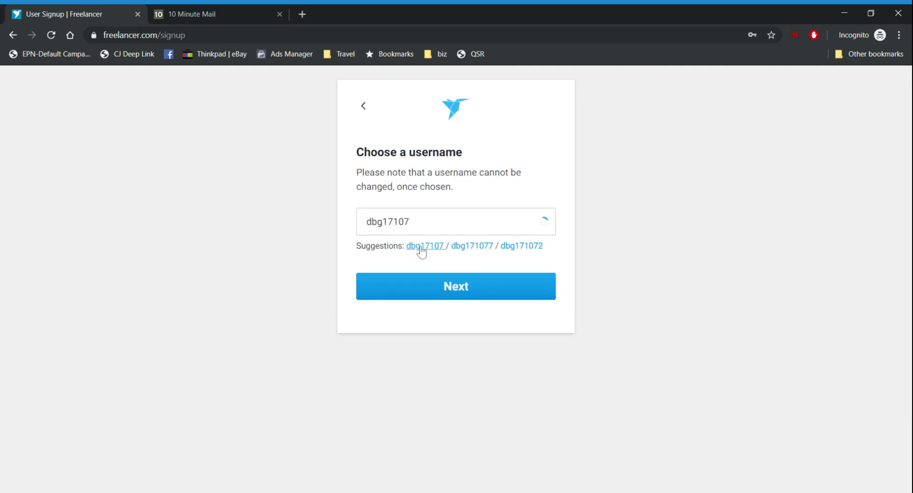
click(436, 287)
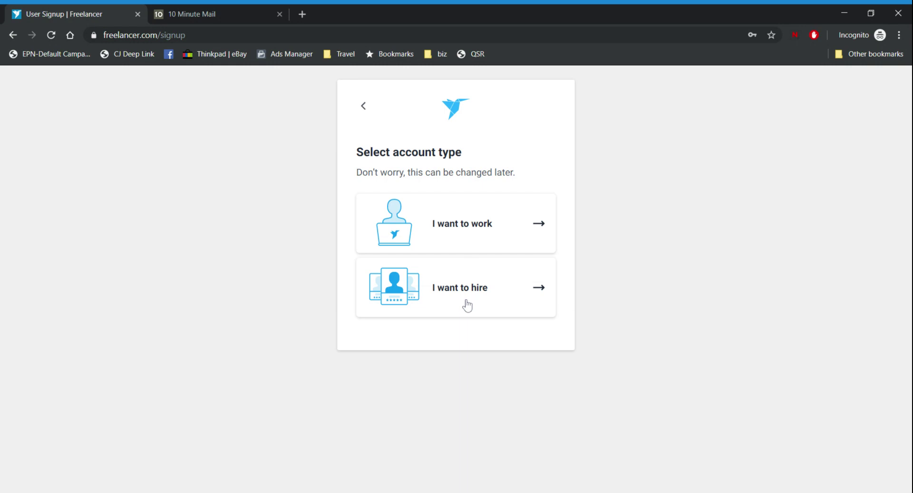
click(478, 239)
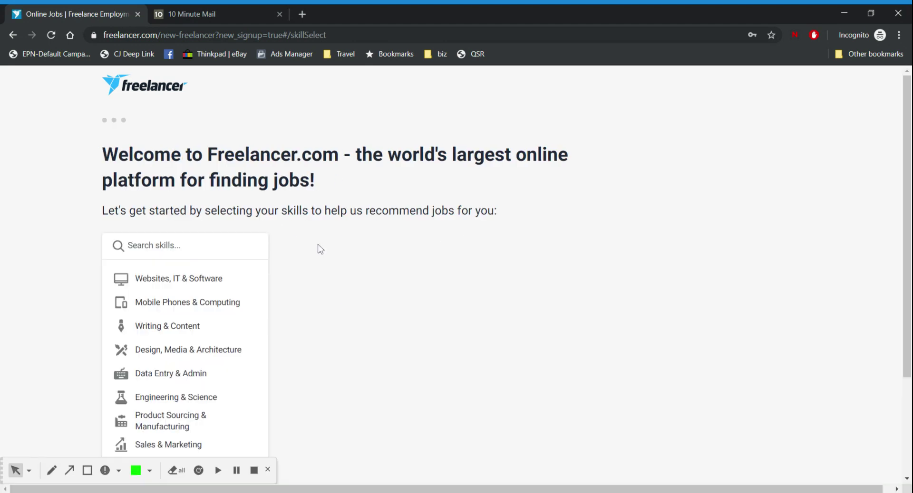
Browse the skill categories and open Websites, IT & Software
scroll(214, 275, down, 1)
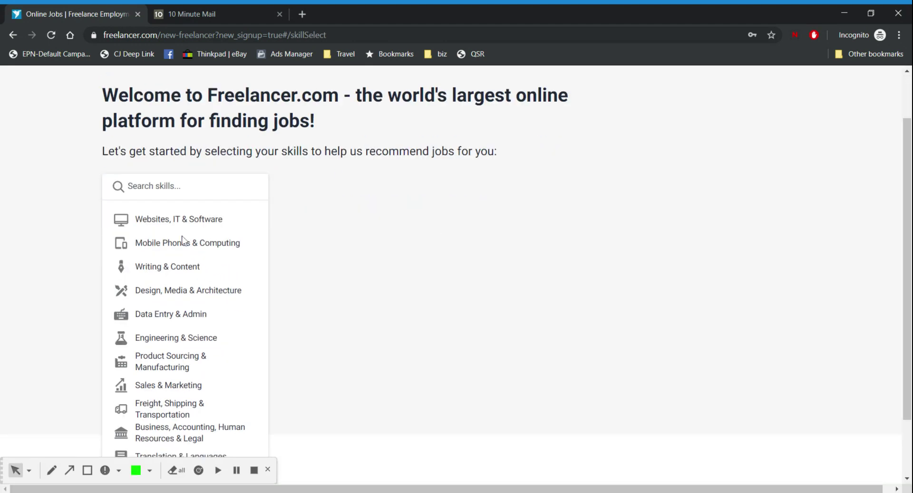
scroll(424, 250, down, 1)
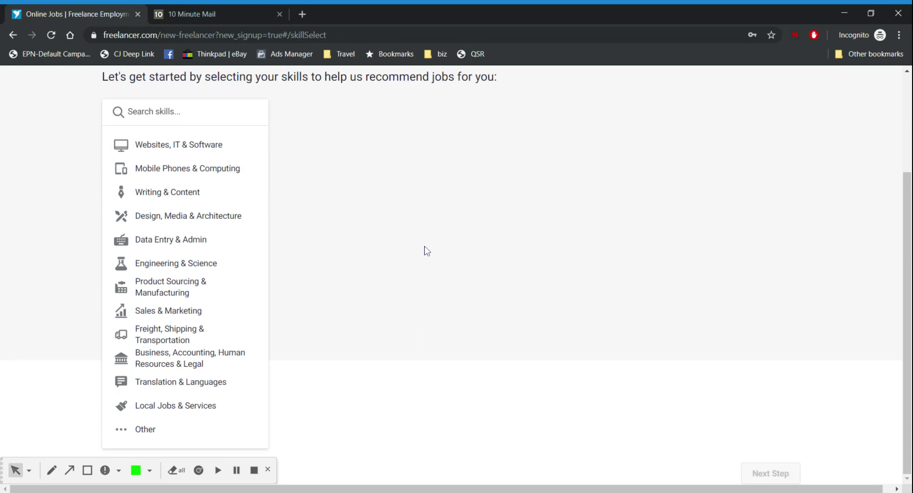
scroll(192, 220, up, 3)
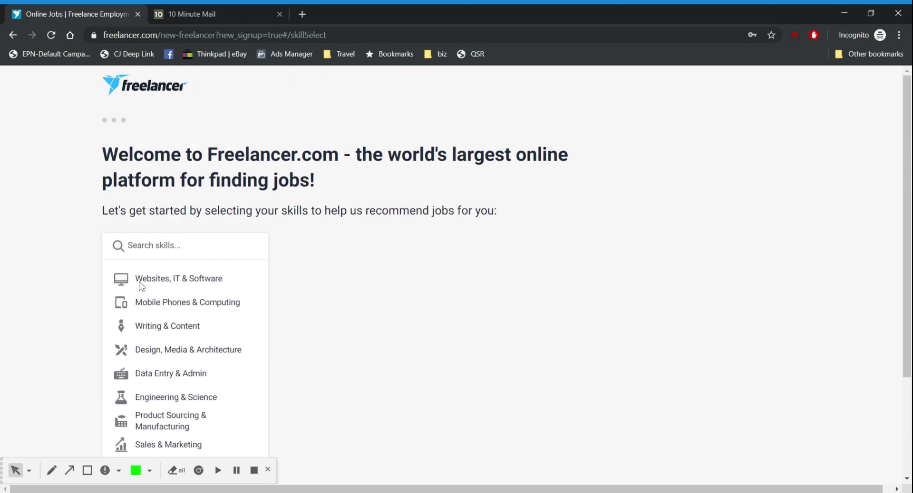
scroll(150, 274, down, 3)
scroll(264, 304, up, 3)
scroll(422, 310, down, 3)
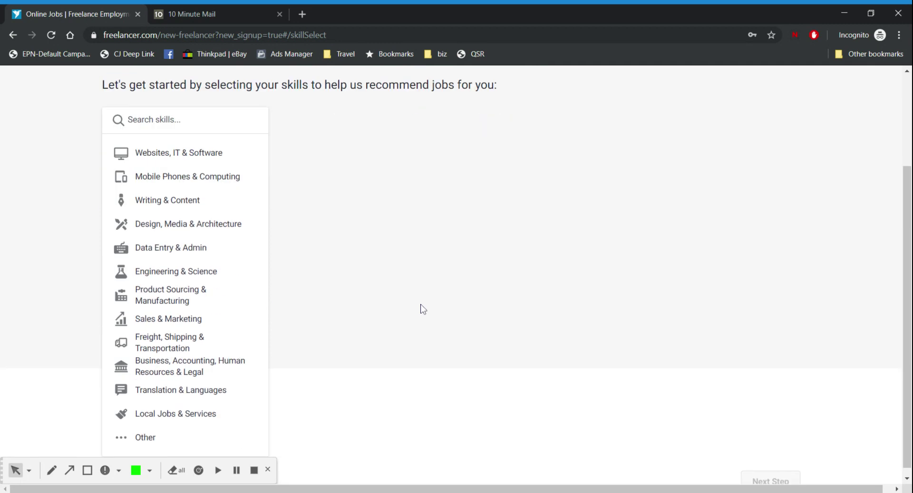
scroll(577, 353, up, 3)
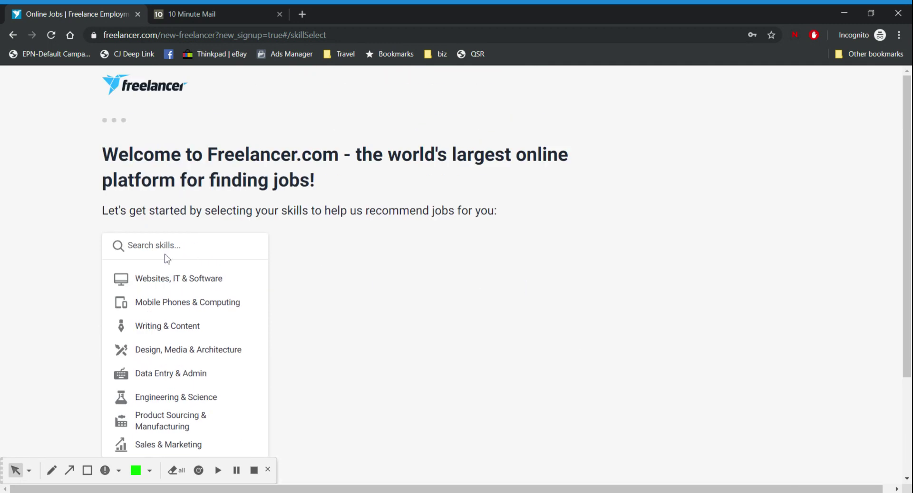
click(157, 280)
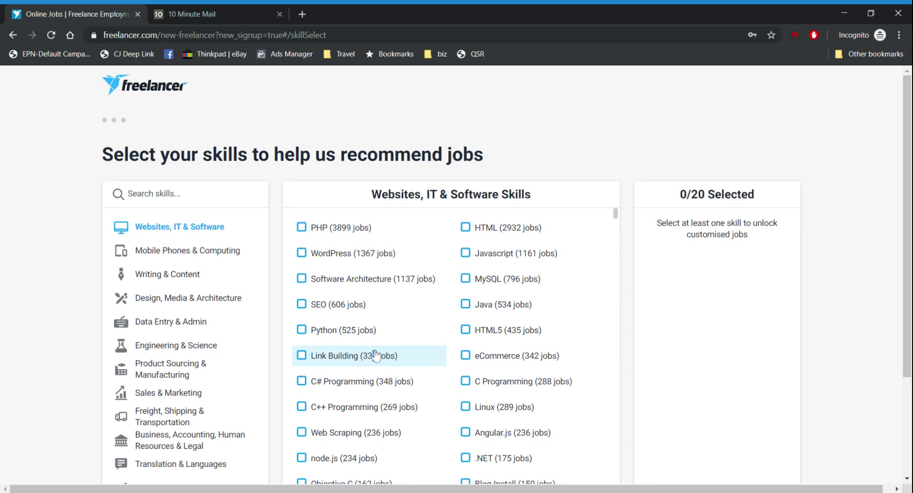
Select SEO, Link Building, eCommerce and Blog Install, reaching 4/20 skills and 1433 jobs
click(316, 308)
click(312, 358)
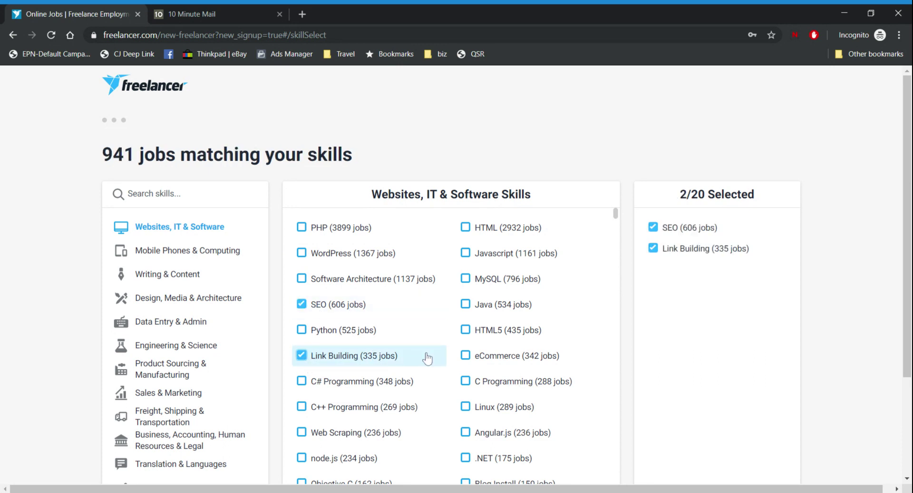
click(510, 362)
scroll(423, 379, down, 2)
drag(721, 195, 655, 199)
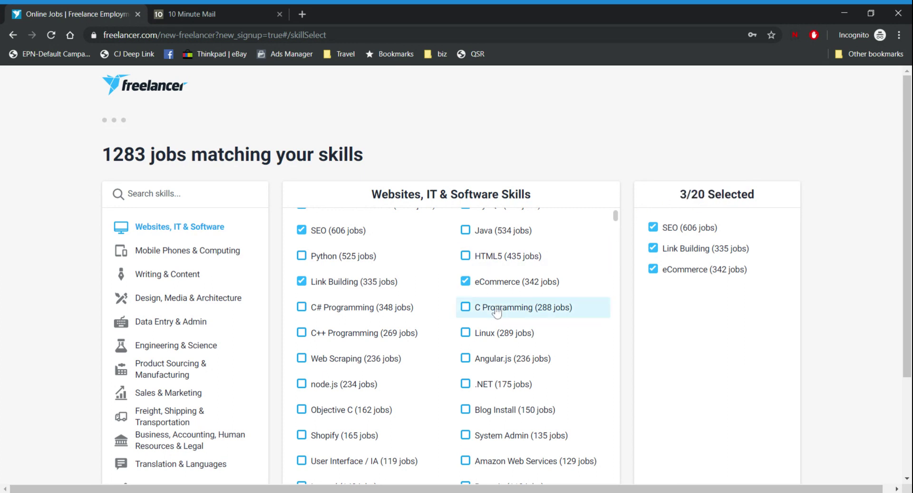
scroll(517, 309, down, 3)
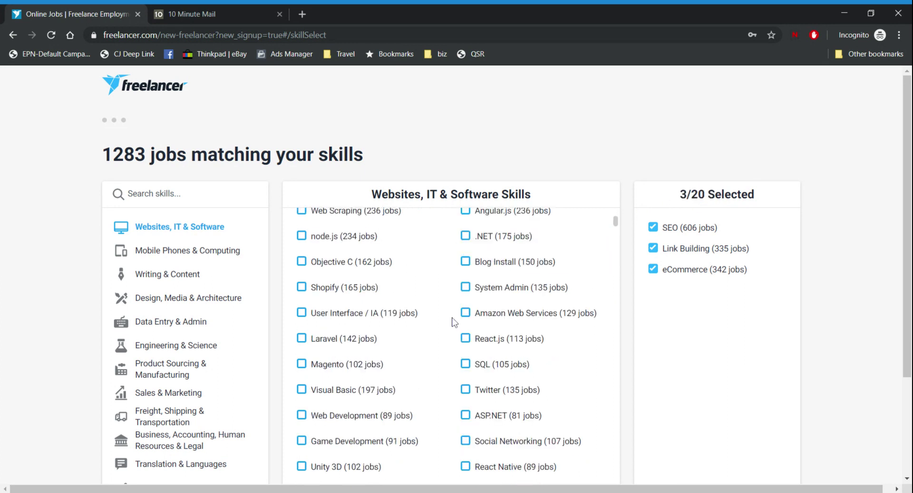
click(522, 266)
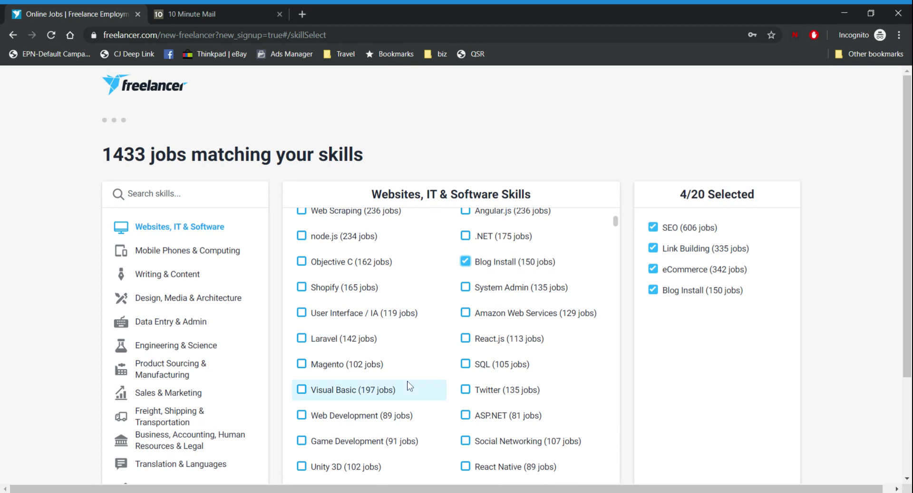
scroll(447, 361, down, 3)
scroll(448, 352, up, 10)
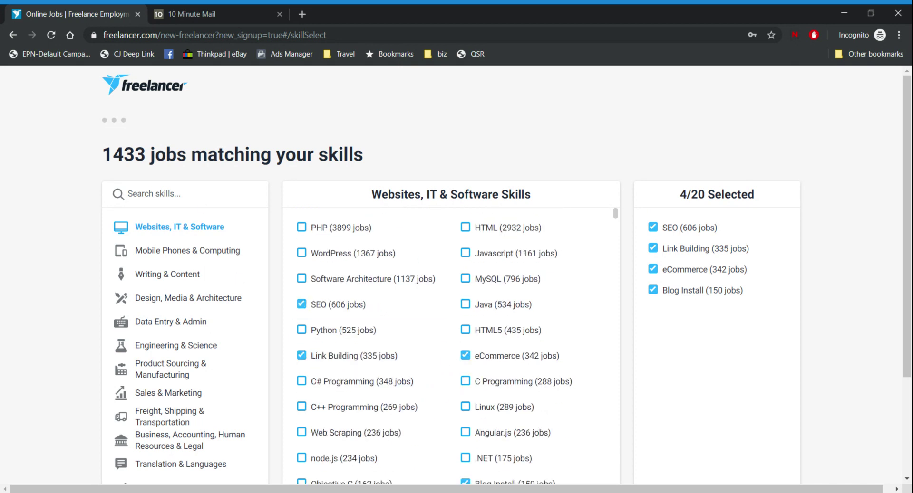
Correct the skill search from 'maketin' to 'marketin'
text(maketin)
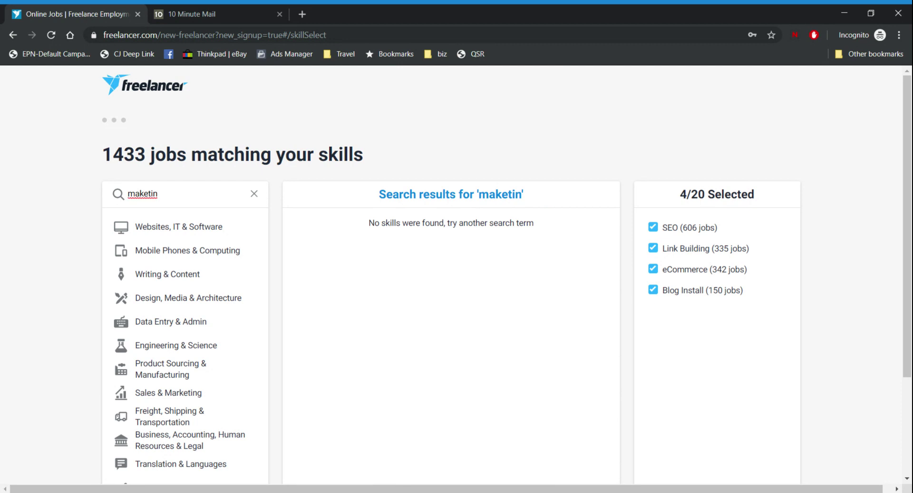
key(ctrl+a)
key(Right)
key(BackSpace)
key(BackSpace)
key(BackSpace)
key(BackSpace)
key(BackSpace)
text(r)
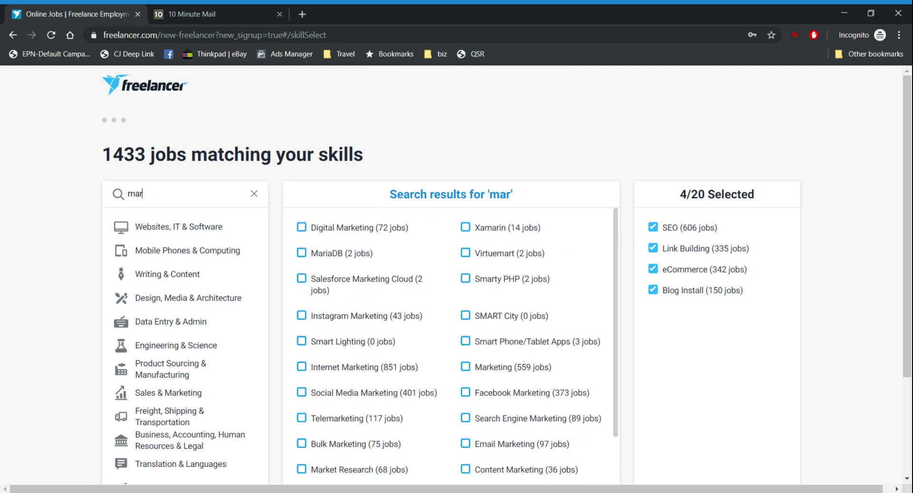
text(ketin)
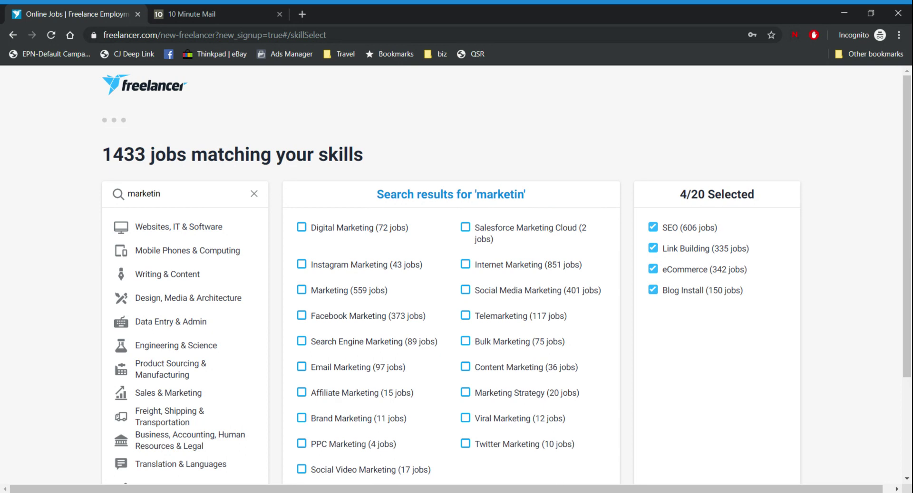
Add Digital, Instagram, plain, Internet, Social Media, Facebook, Affiliate and PPC Marketing skills (12/20)
click(304, 233)
click(304, 265)
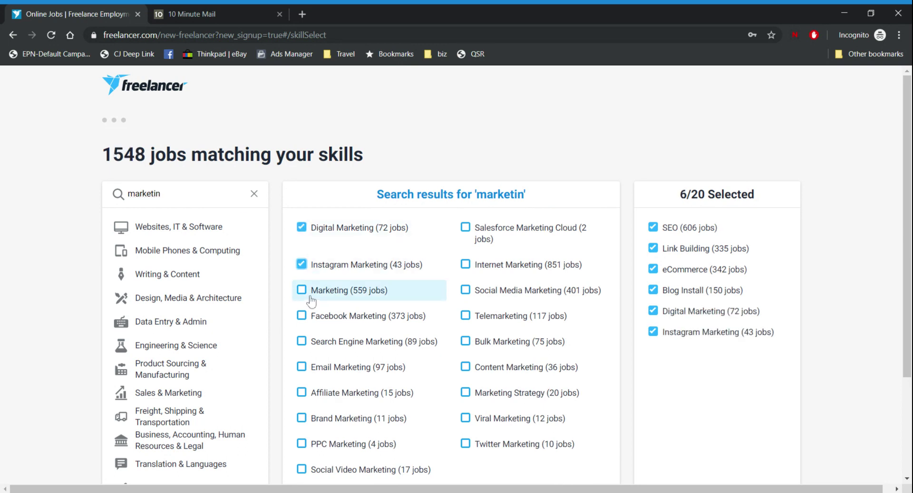
click(302, 291)
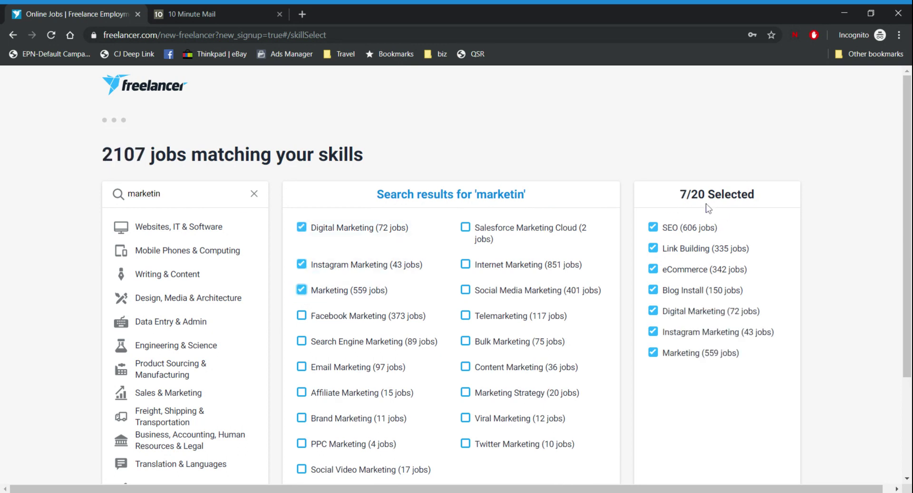
click(495, 265)
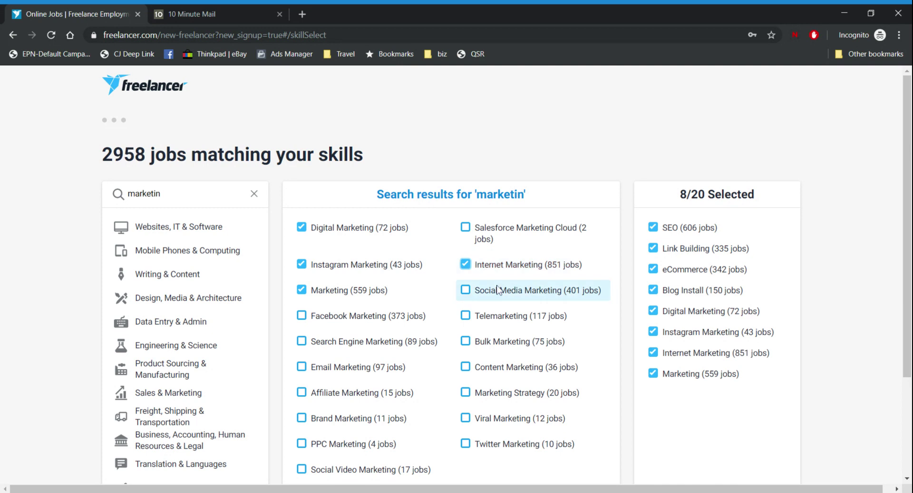
click(497, 291)
click(400, 316)
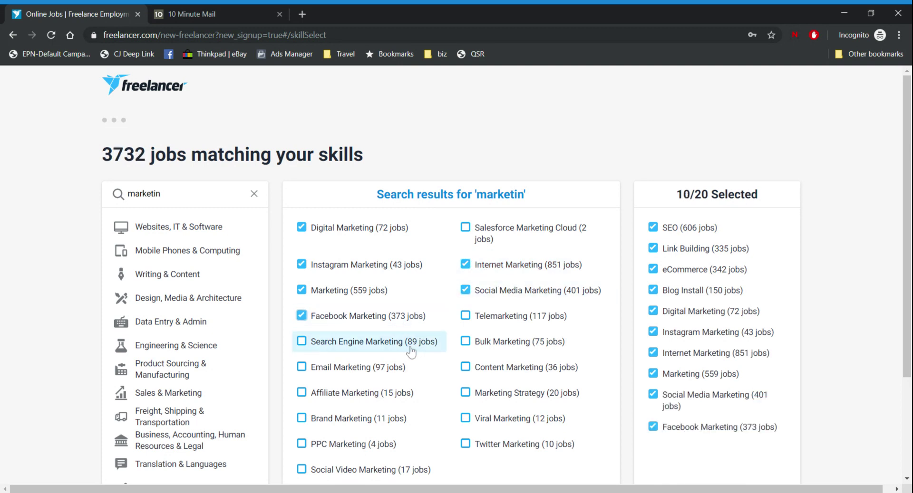
click(400, 393)
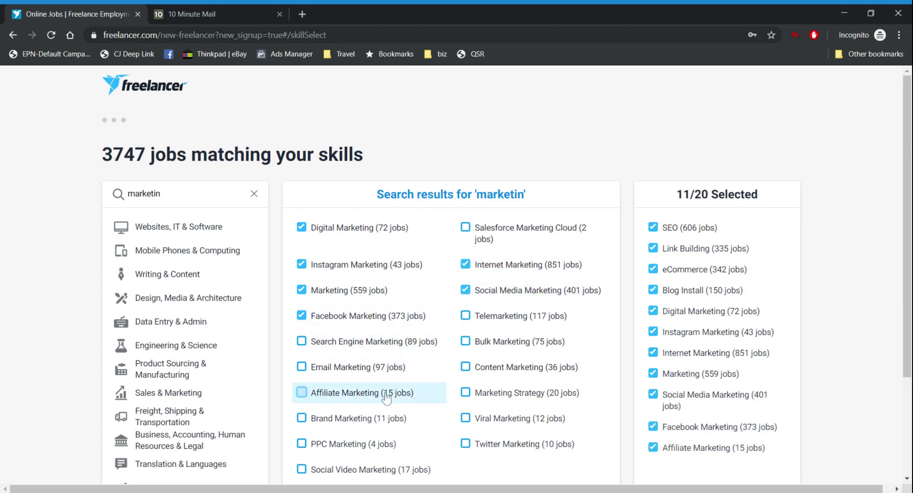
click(394, 449)
scroll(493, 333, down, 3)
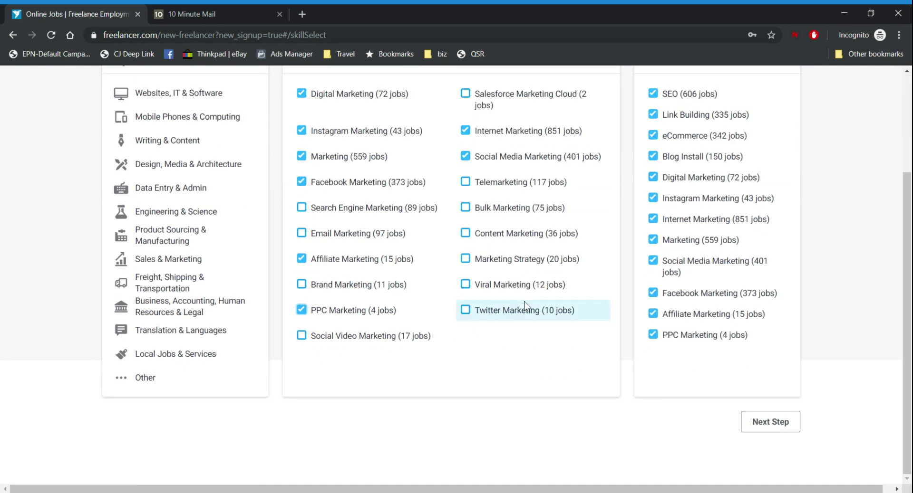
scroll(261, 330, up, 3)
scroll(188, 399, down, 1)
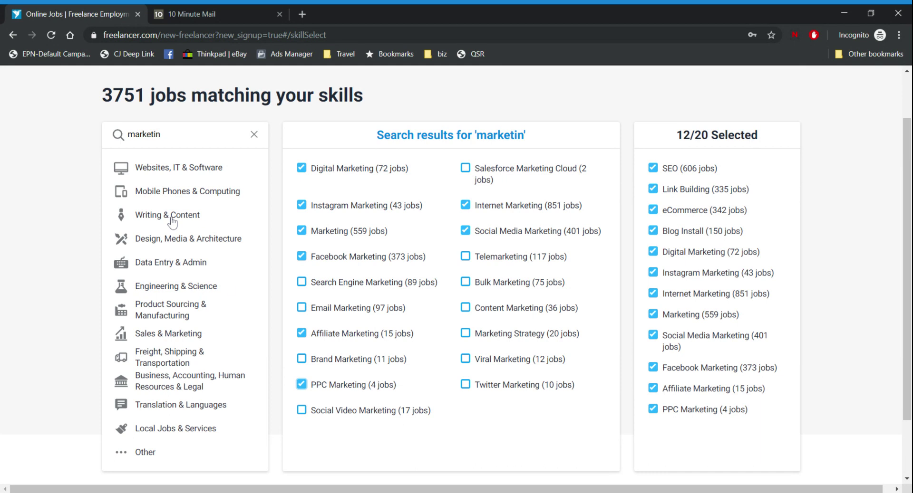
scroll(310, 373, down, 1)
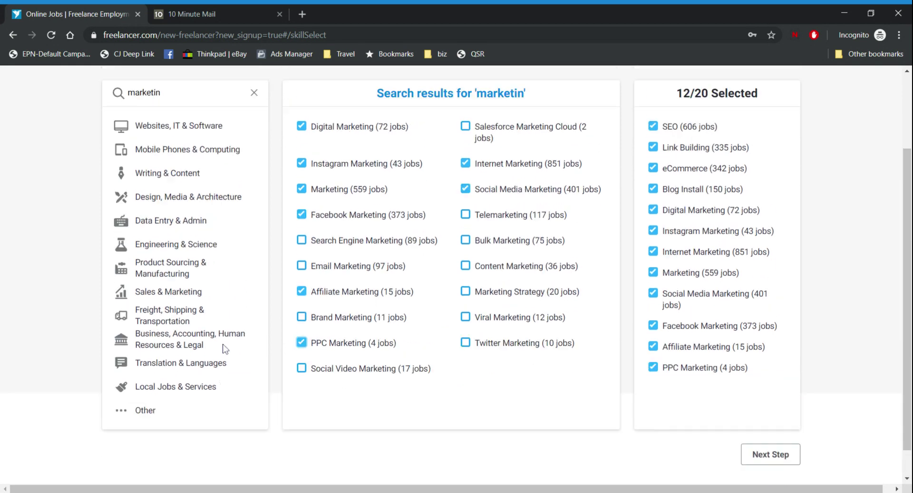
scroll(225, 350, up, 2)
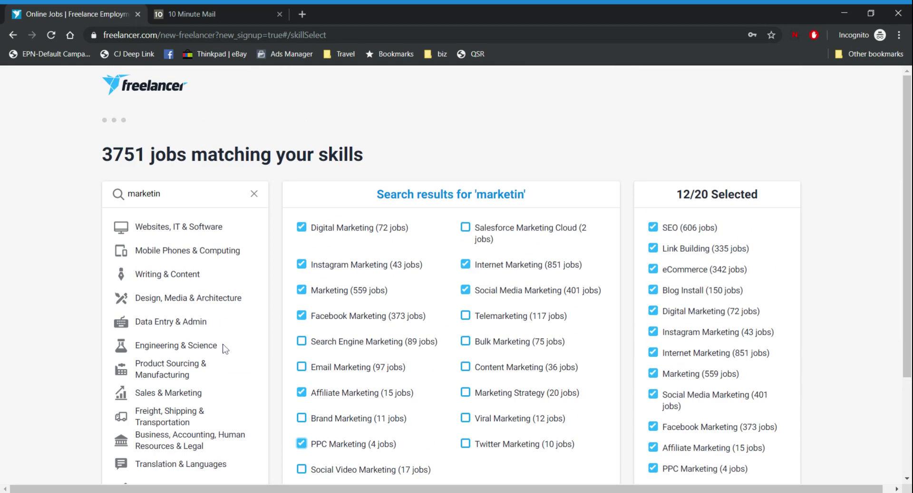
scroll(305, 222, down, 3)
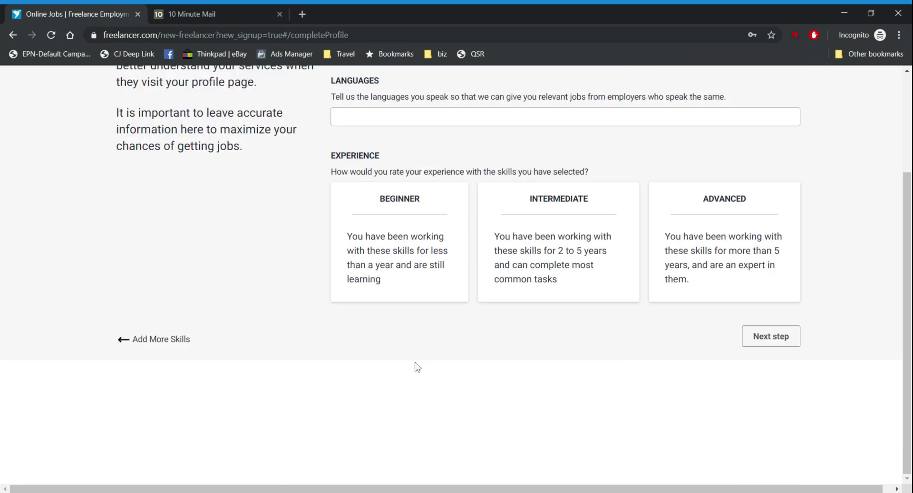
scroll(413, 366, up, 3)
Enter the first name and last name in the profile form
click(386, 157)
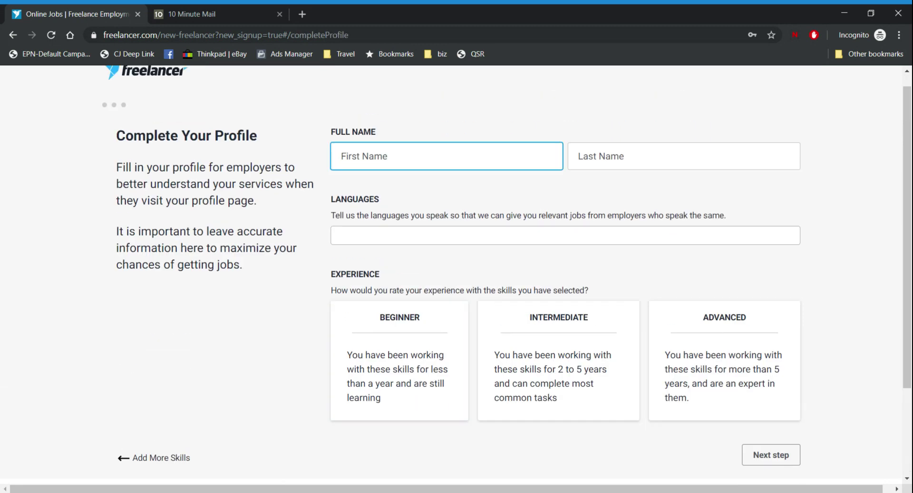
key(Tab)
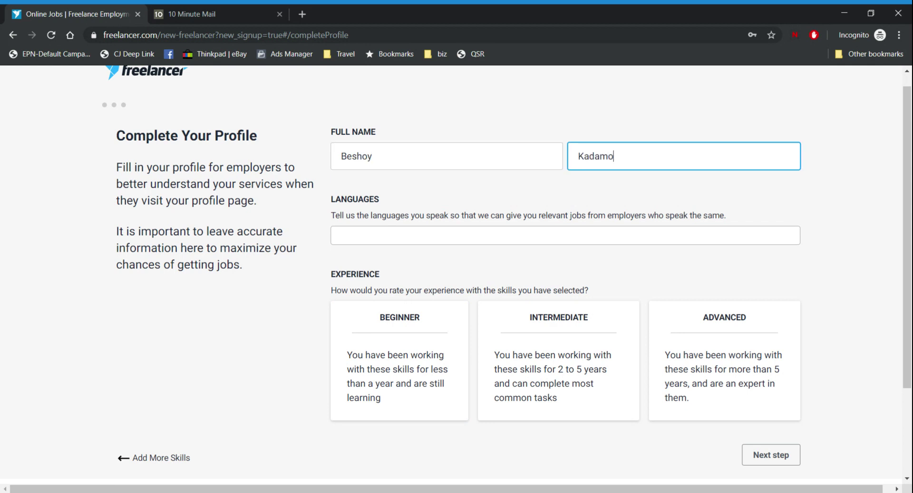
Add English as a spoken language and rate skill experience as Advanced
key(Tab)
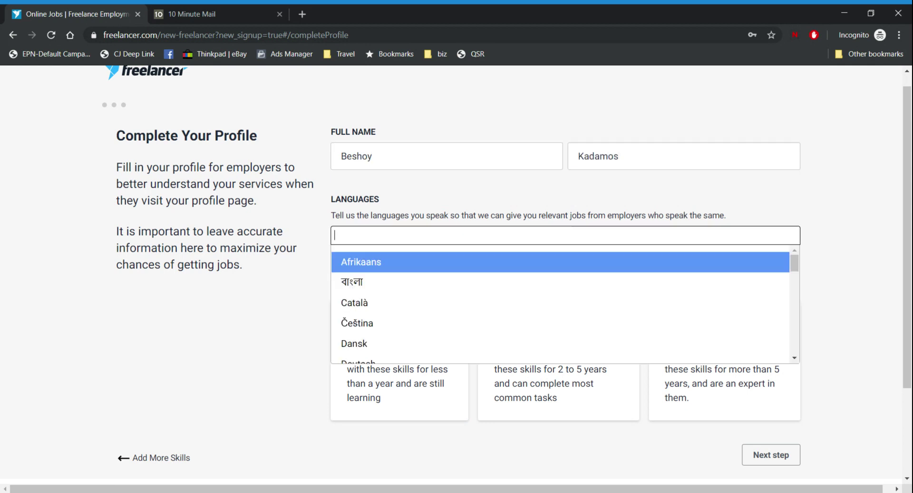
text(Engli)
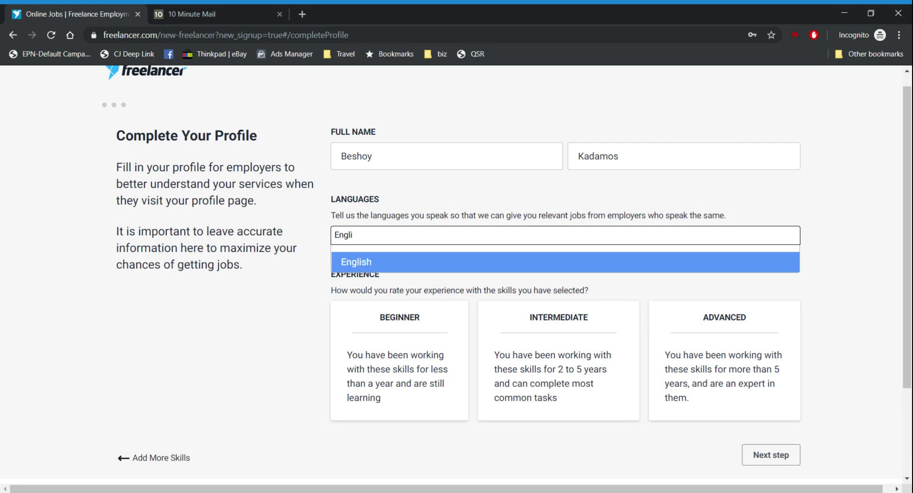
click(373, 264)
scroll(309, 300, down, 3)
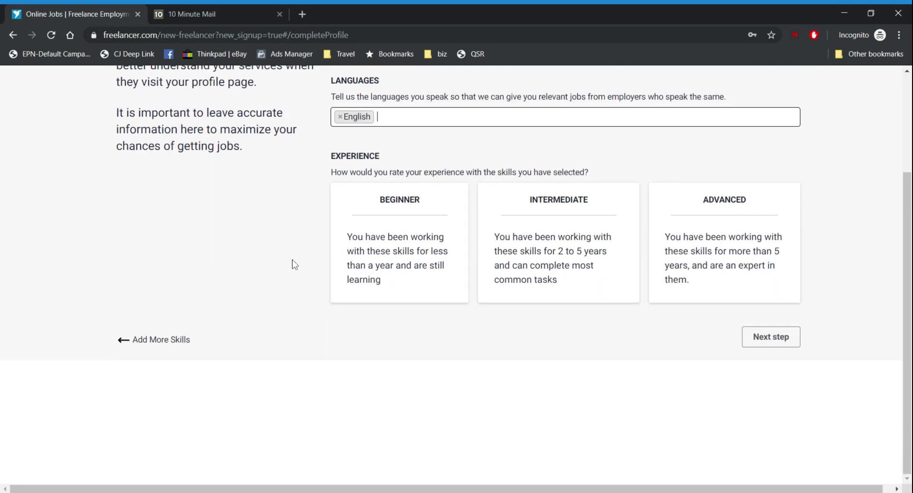
scroll(301, 278, up, 3)
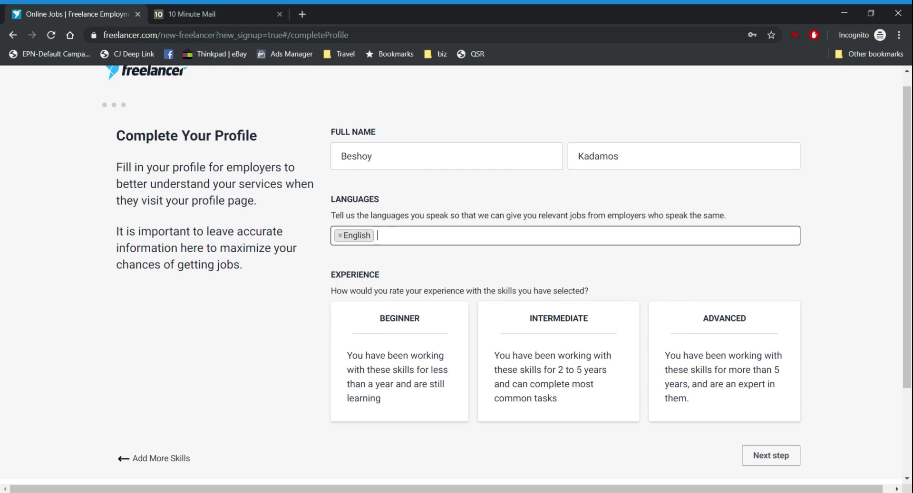
click(713, 349)
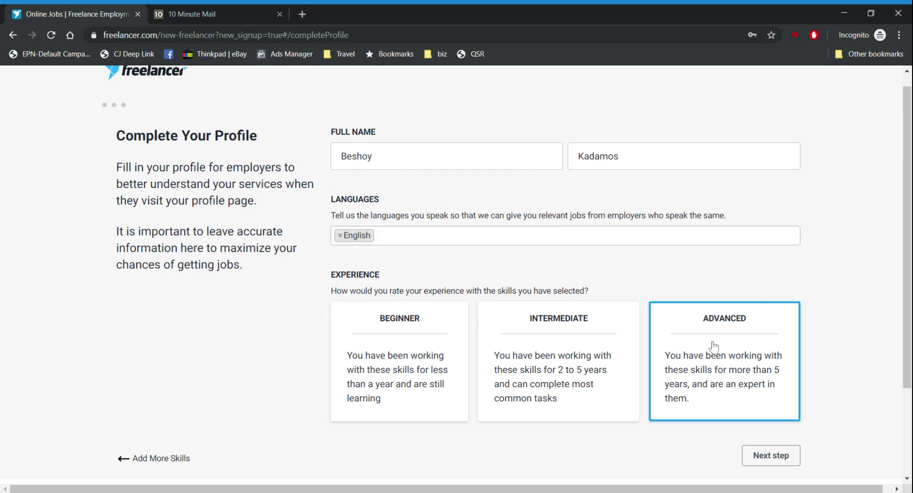
scroll(750, 302, down, 3)
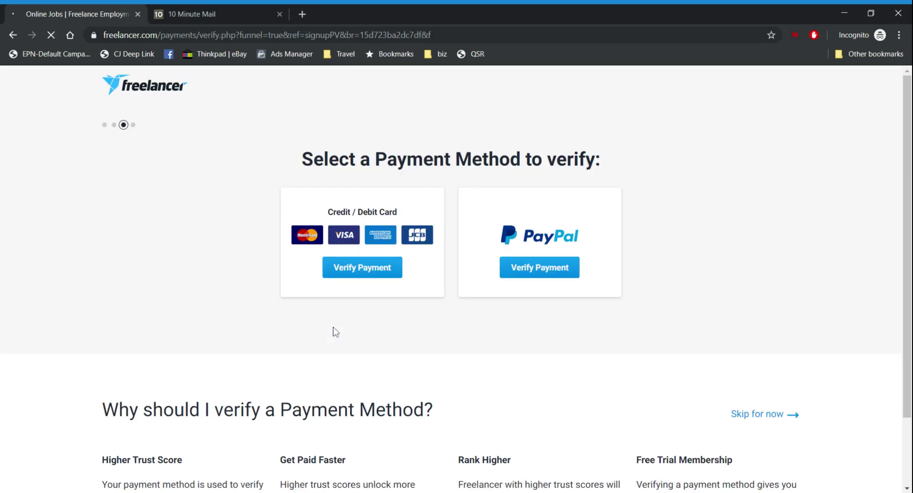
Read the payment-verification benefits, highlighting the Higher Trust Score and Get Paid Faster headings
scroll(158, 239, down, 3)
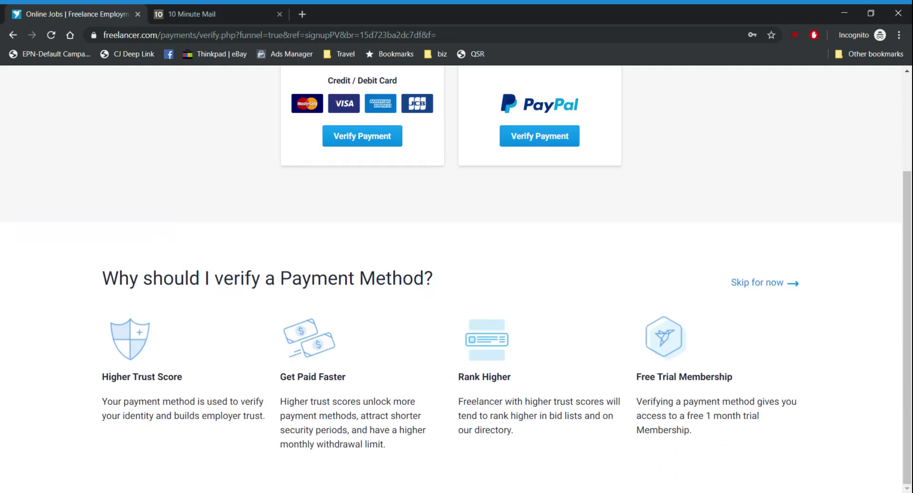
scroll(260, 280, up, 3)
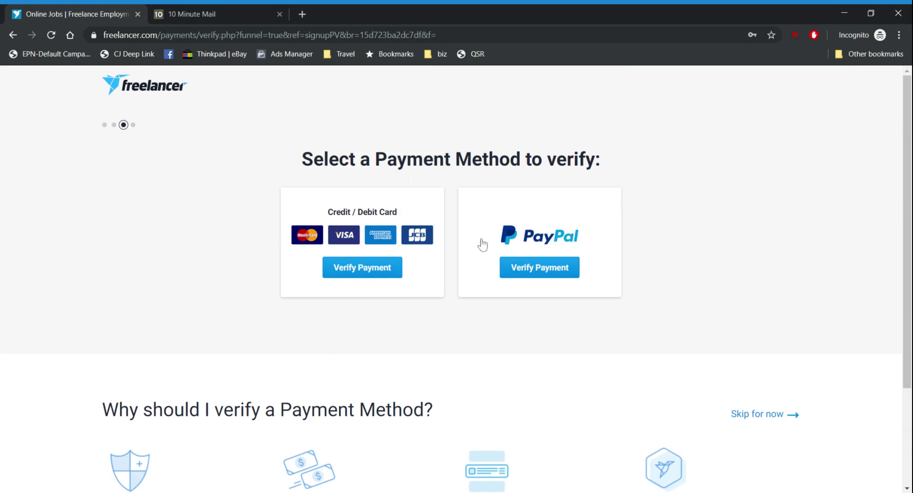
scroll(419, 306, down, 1)
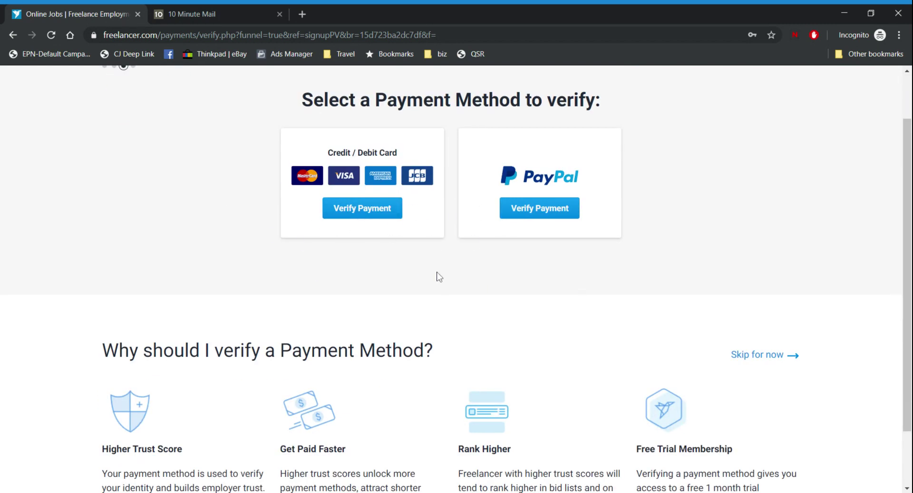
scroll(438, 277, down, 1)
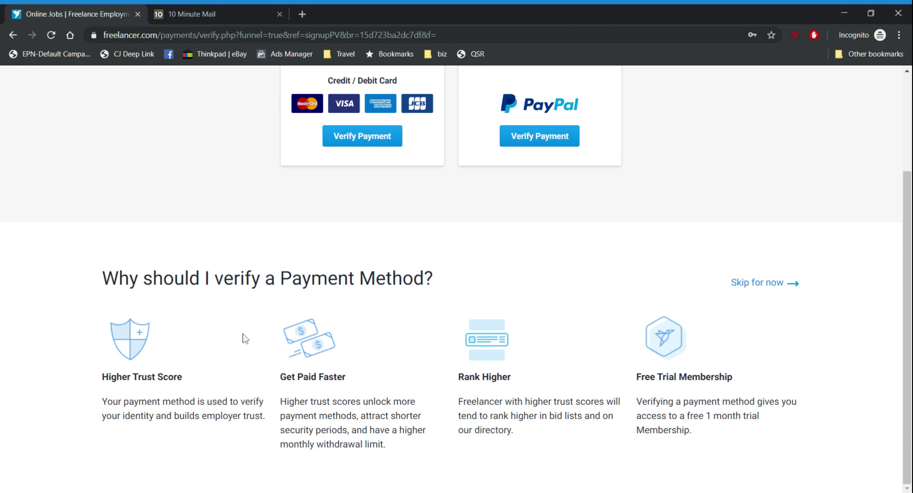
drag(62, 291, 257, 267)
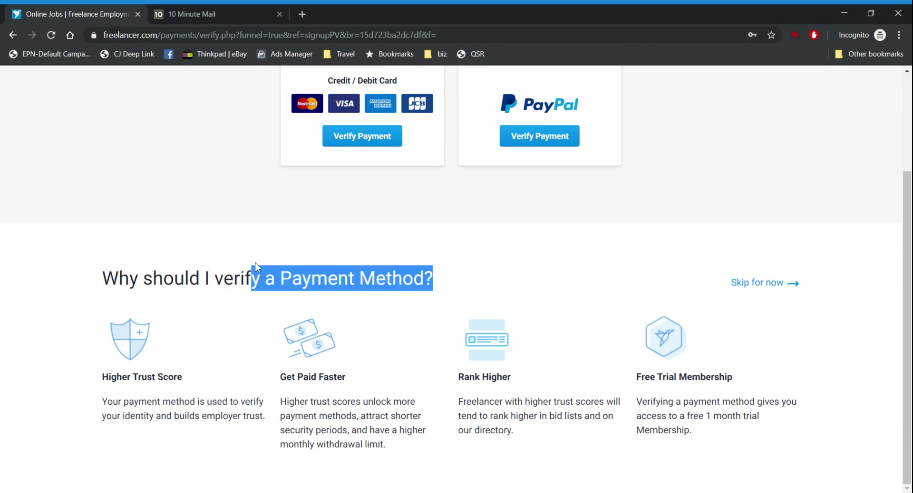
drag(67, 378, 305, 373)
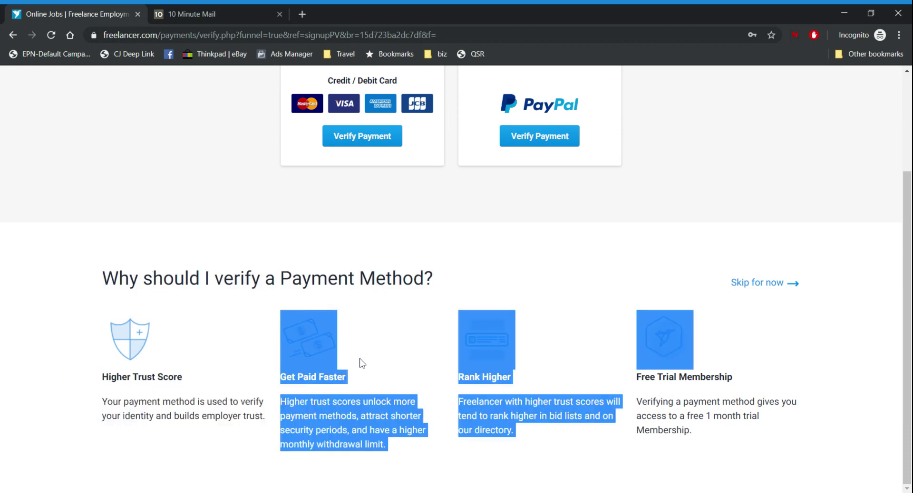
click(162, 389)
drag(102, 377, 177, 378)
click(188, 378)
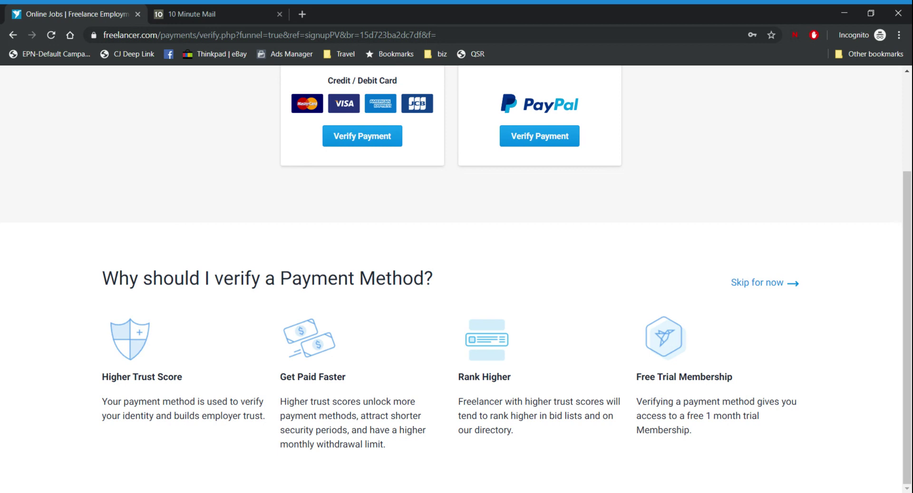
double_click(143, 377)
triple_click(332, 376)
click(331, 377)
Read the withdrawal limit, Rank Higher and Free Trial Membership notes, then skip payment verification
drag(357, 430, 424, 443)
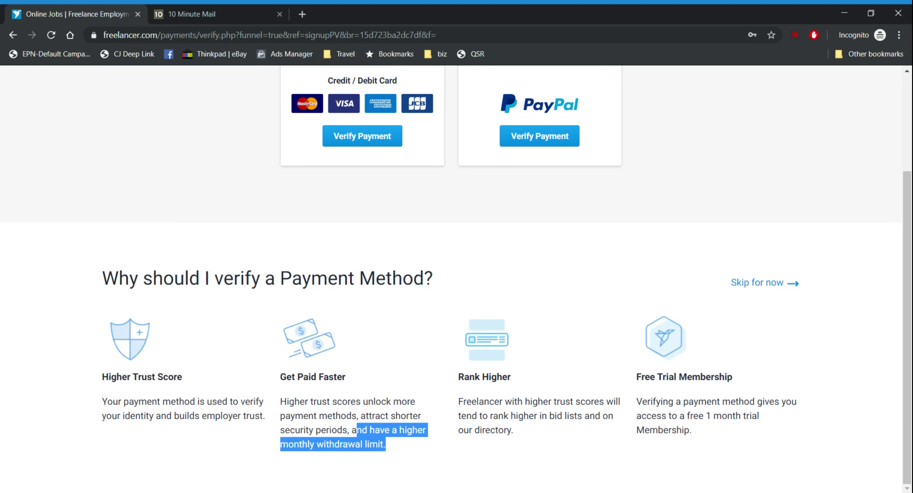
drag(322, 402, 375, 401)
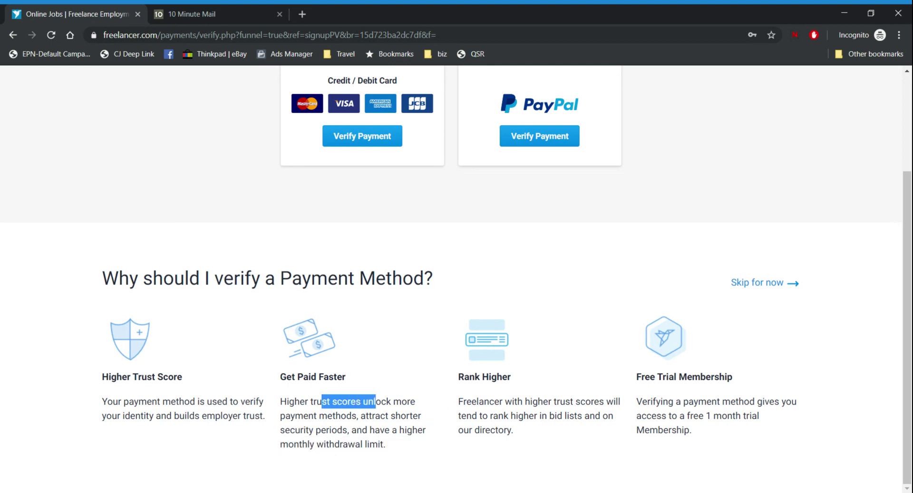
click(375, 402)
drag(463, 401, 529, 434)
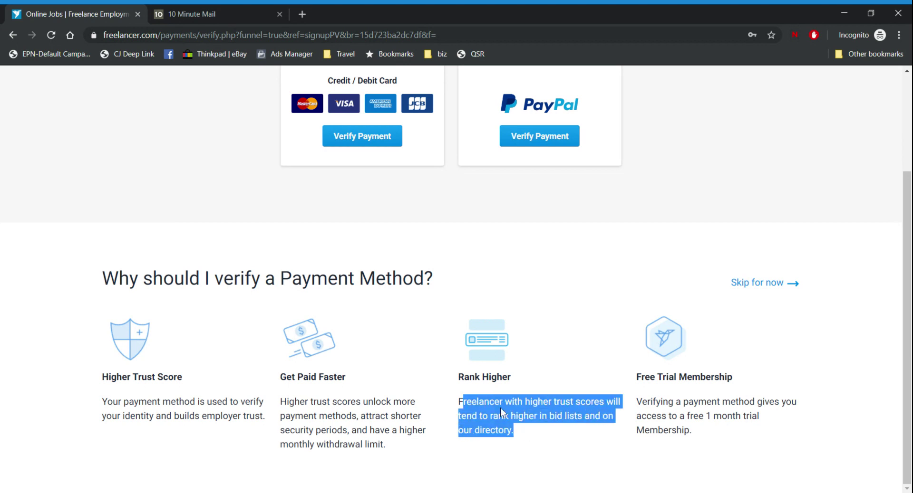
click(460, 400)
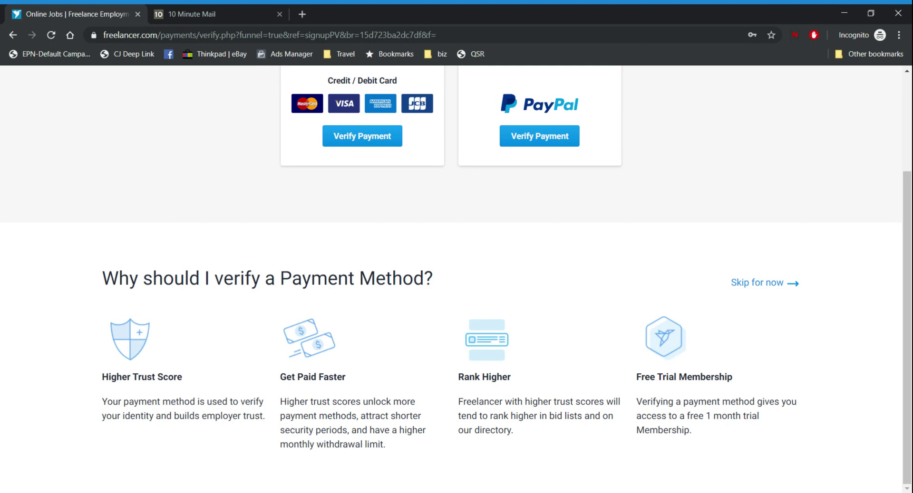
drag(650, 377, 735, 390)
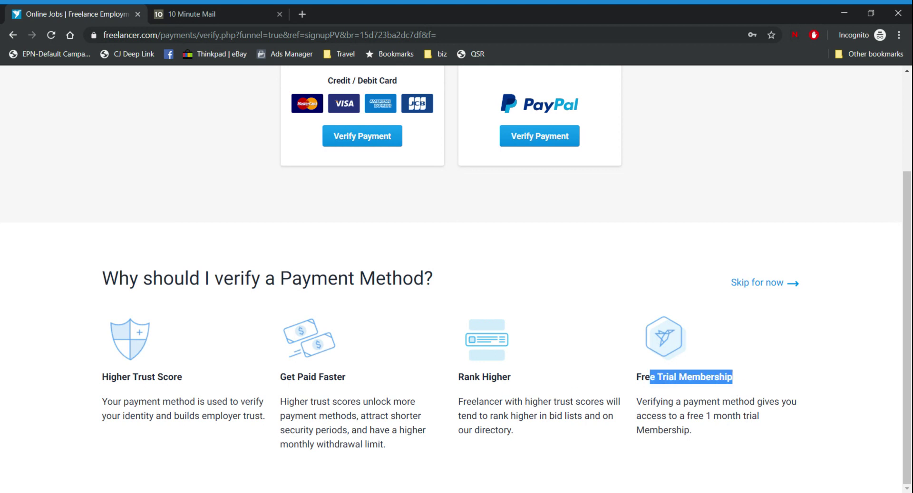
click(755, 287)
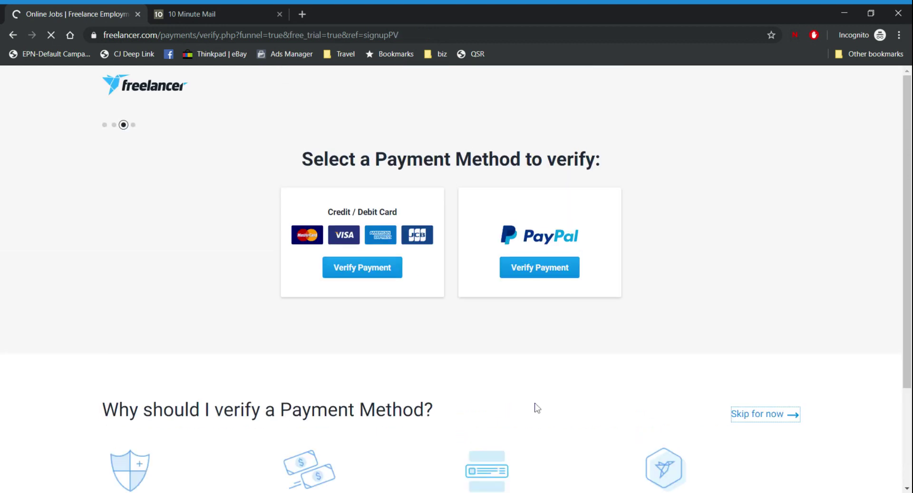
Read the Plus Membership benefits, highlighting 'Apply to 100 jobs per month' and the 80 skills
scroll(393, 300, down, 4)
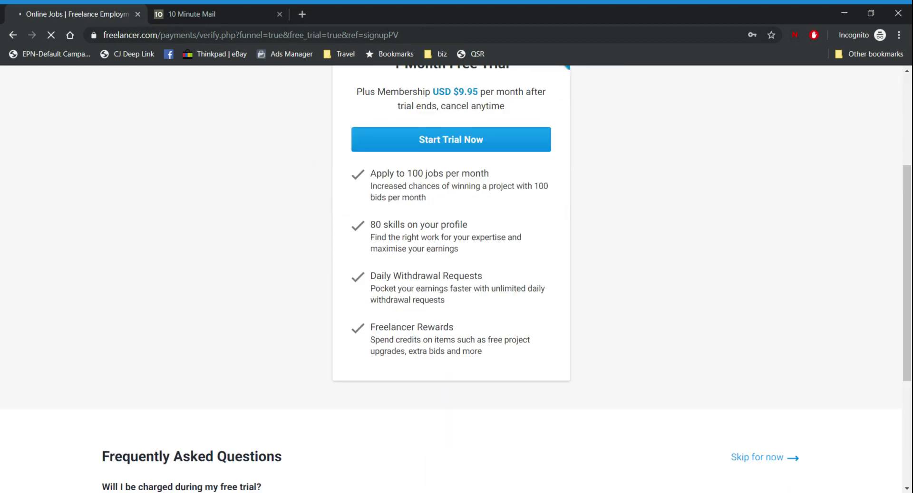
drag(370, 175, 496, 178)
click(477, 196)
drag(371, 175, 519, 168)
click(481, 199)
drag(369, 175, 521, 173)
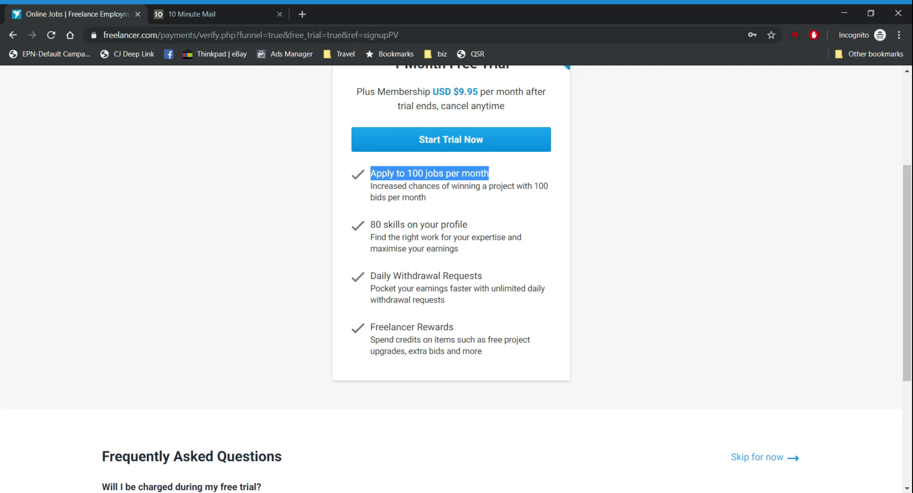
click(407, 244)
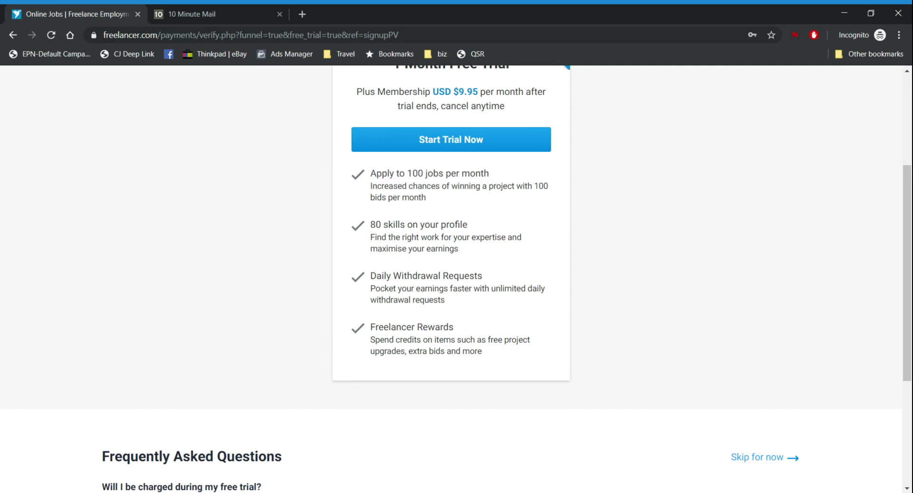
drag(381, 225, 366, 232)
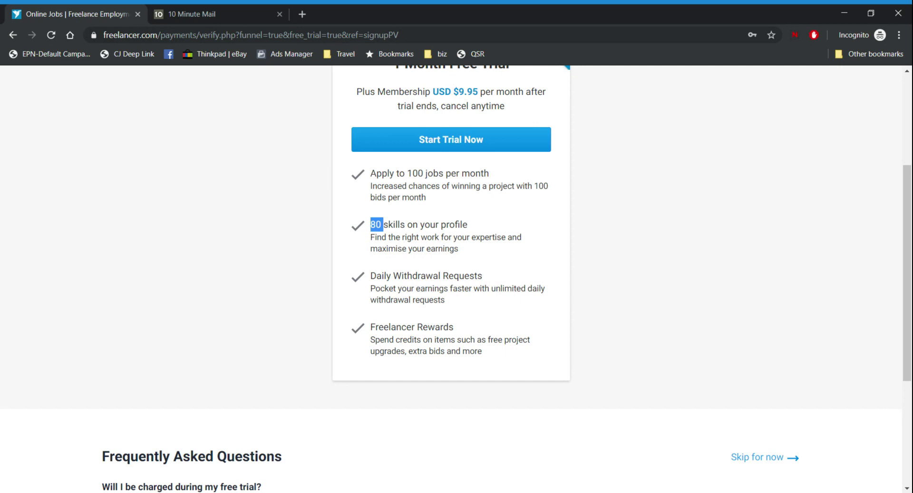
click(463, 257)
scroll(464, 256, up, 4)
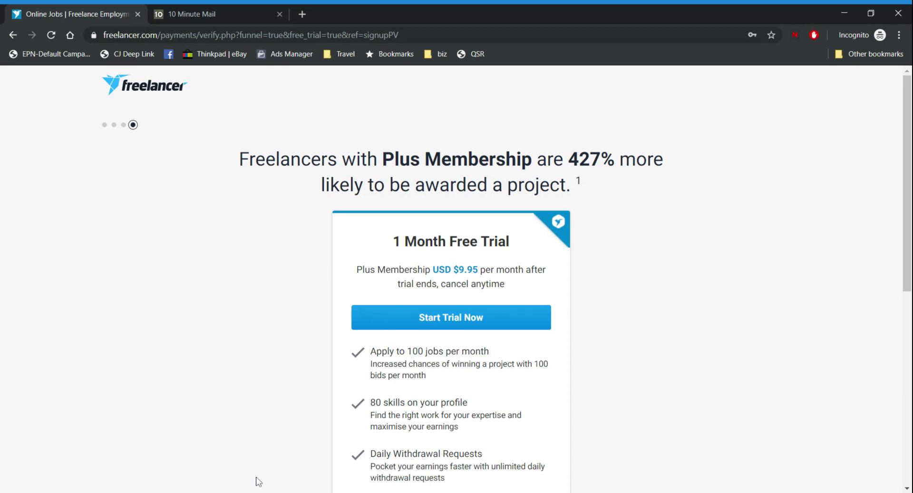
scroll(312, 433, down, 3)
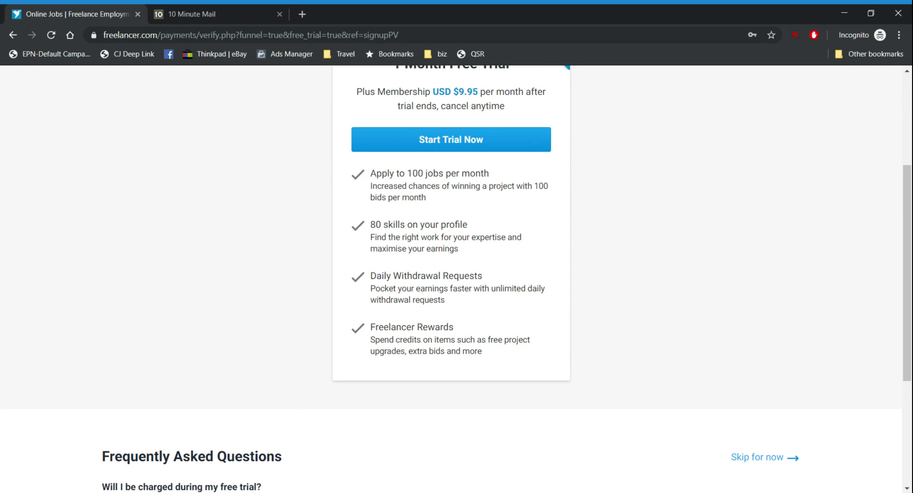
double_click(378, 225)
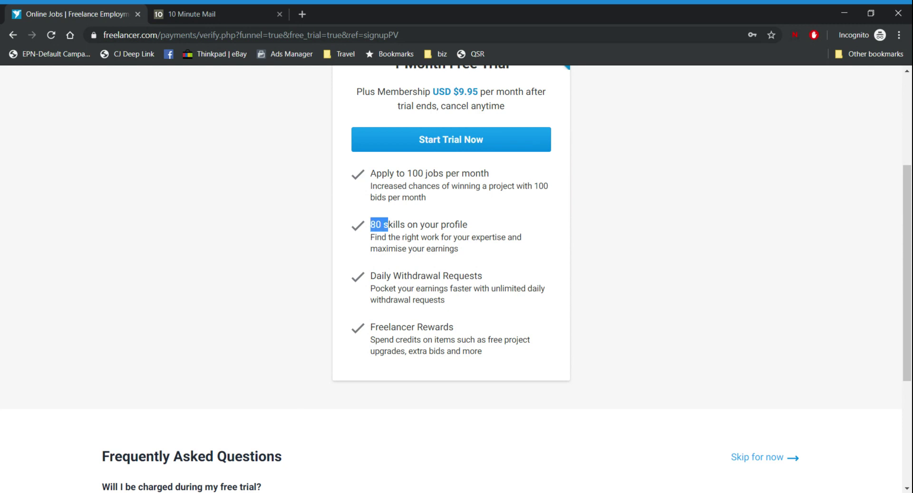
click(364, 228)
Review the Freelancer Rewards and unlimited Daily Withdrawal Requests benefits
scroll(451, 274, down, 3)
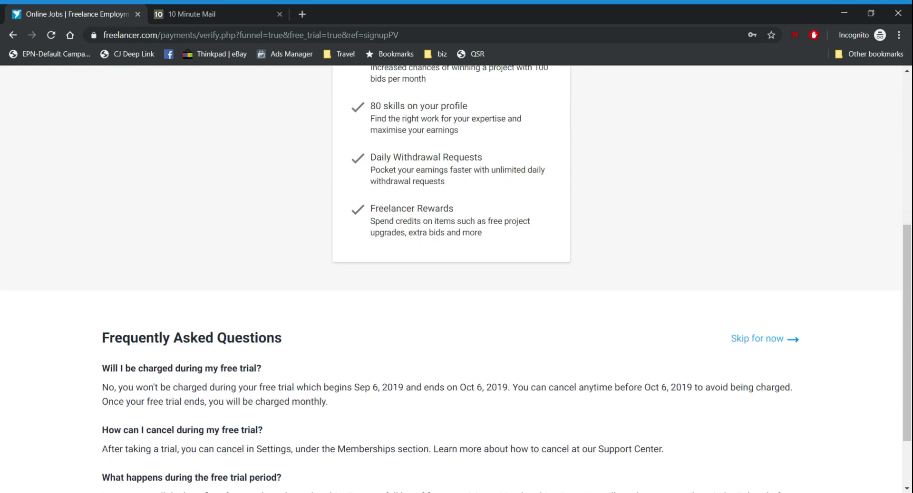
drag(378, 209, 454, 208)
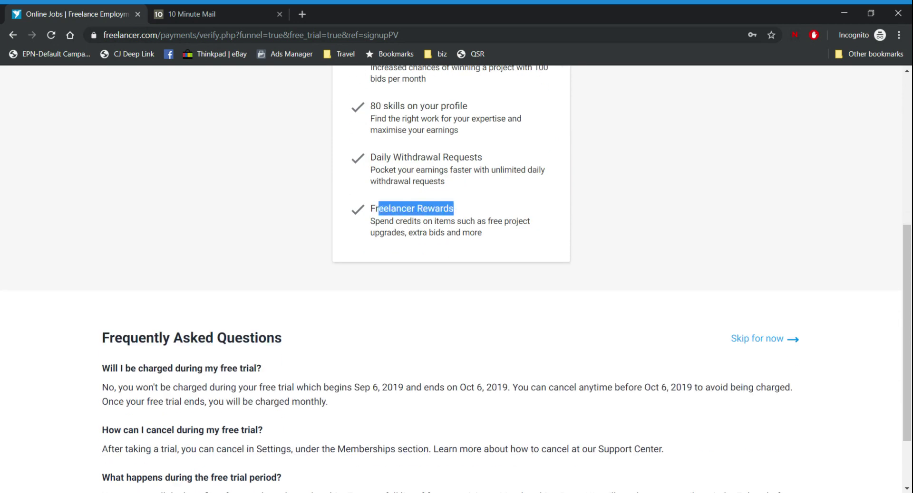
click(399, 247)
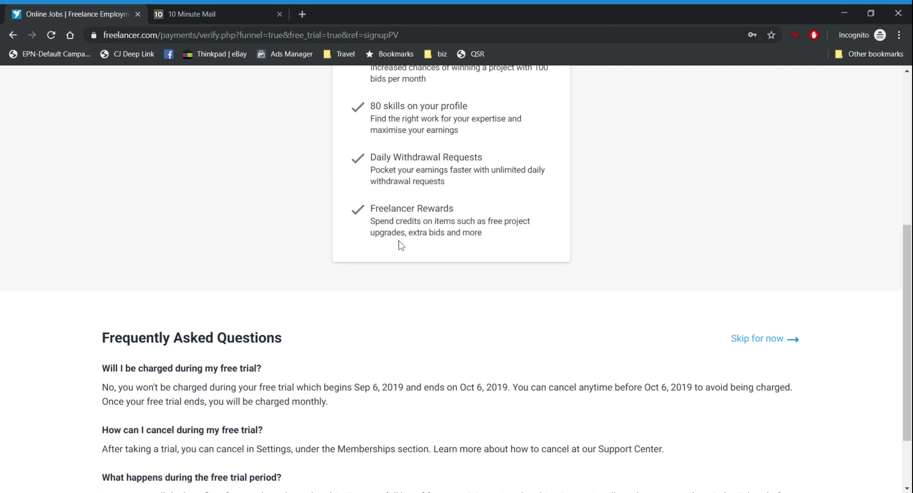
scroll(400, 245, up, 1)
drag(470, 280, 378, 269)
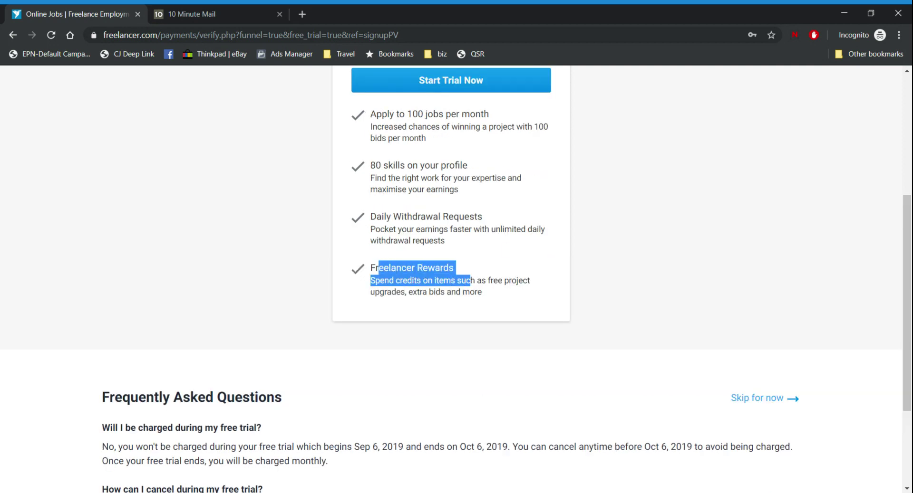
scroll(478, 287, up, 4)
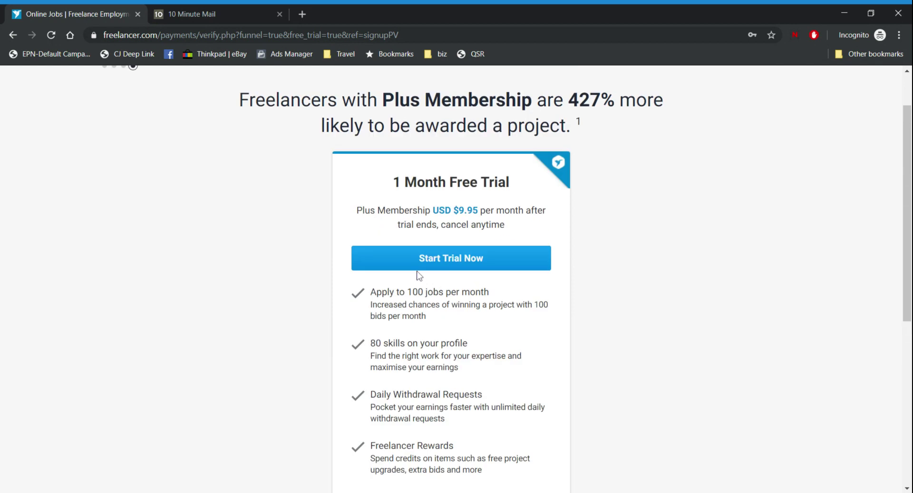
scroll(271, 223, up, 1)
scroll(271, 222, down, 4)
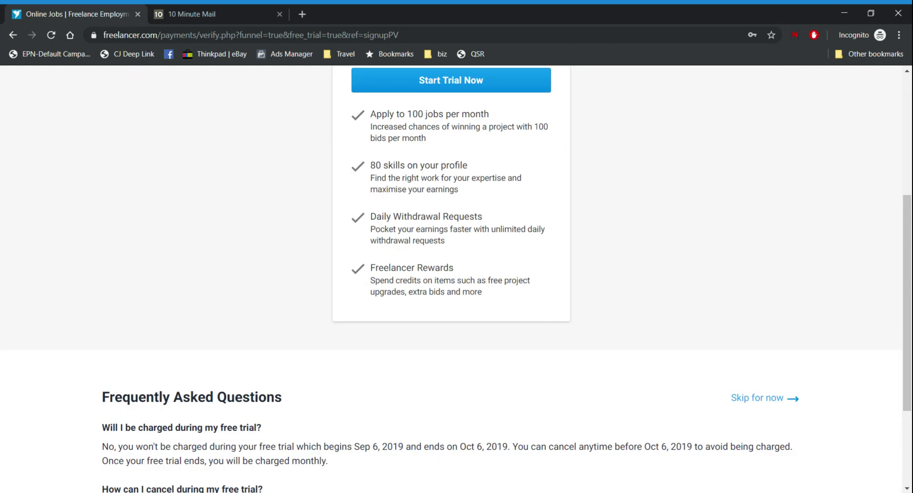
drag(370, 216, 485, 211)
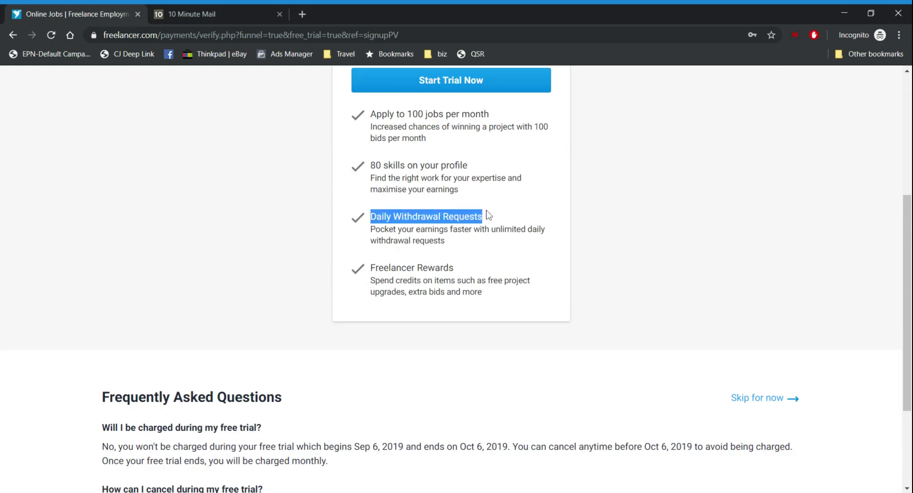
click(460, 241)
drag(461, 244, 370, 237)
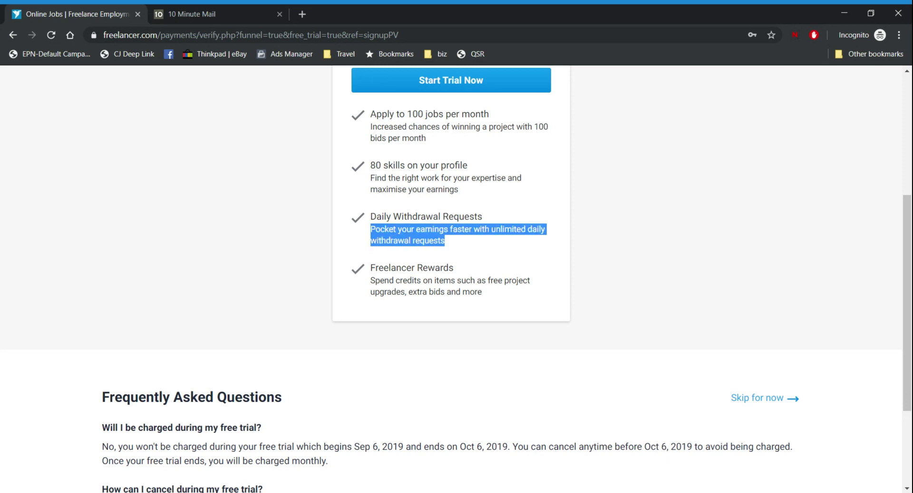
Scroll through the Frequently Asked Questions and skip the $9.95/month trial offer
scroll(381, 257, up, 4)
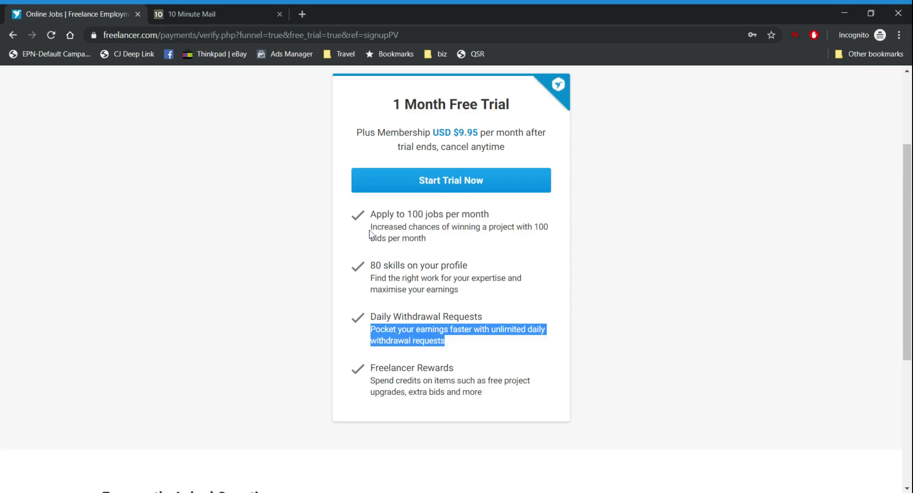
scroll(513, 182, down, 4)
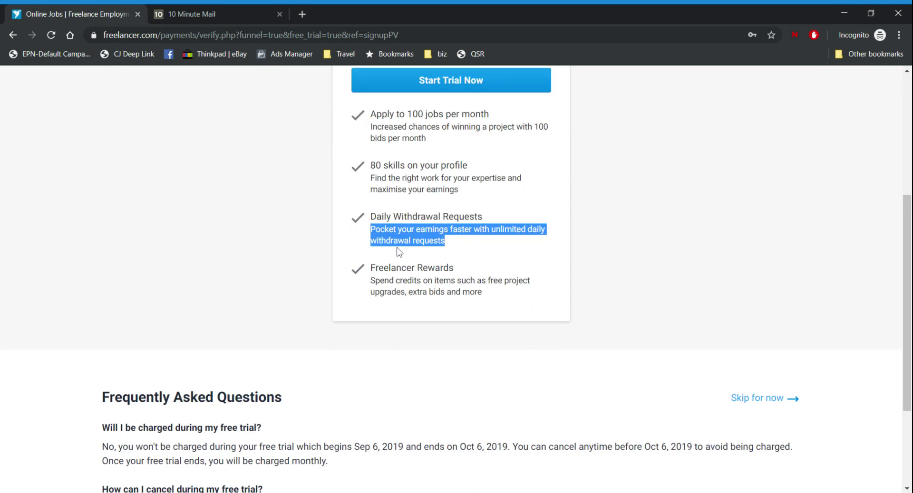
scroll(399, 252, down, 3)
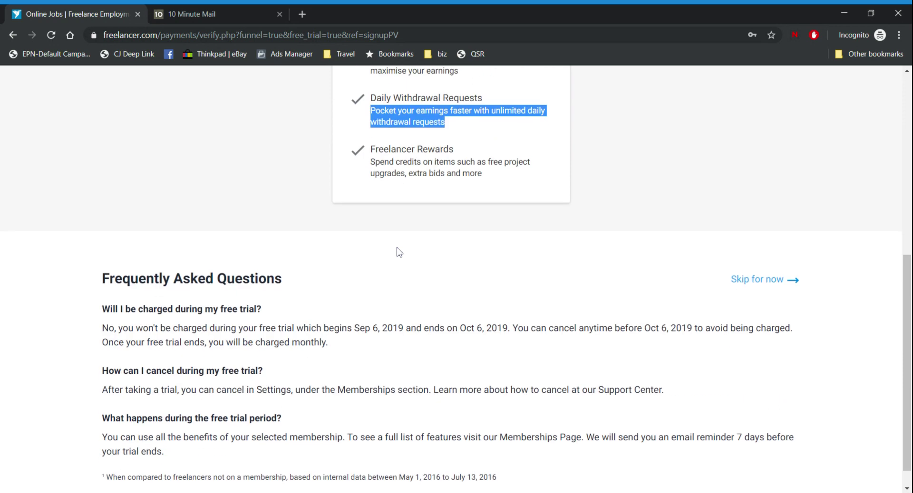
scroll(415, 226, up, 6)
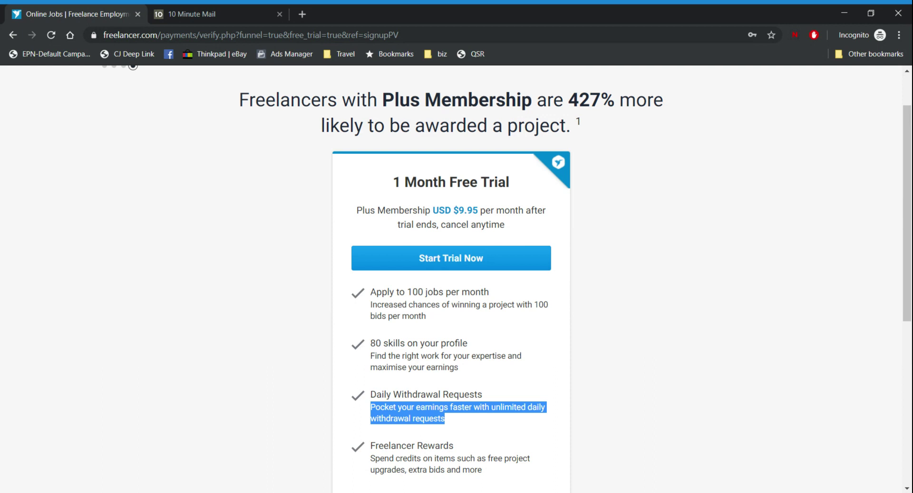
scroll(576, 212, down, 5)
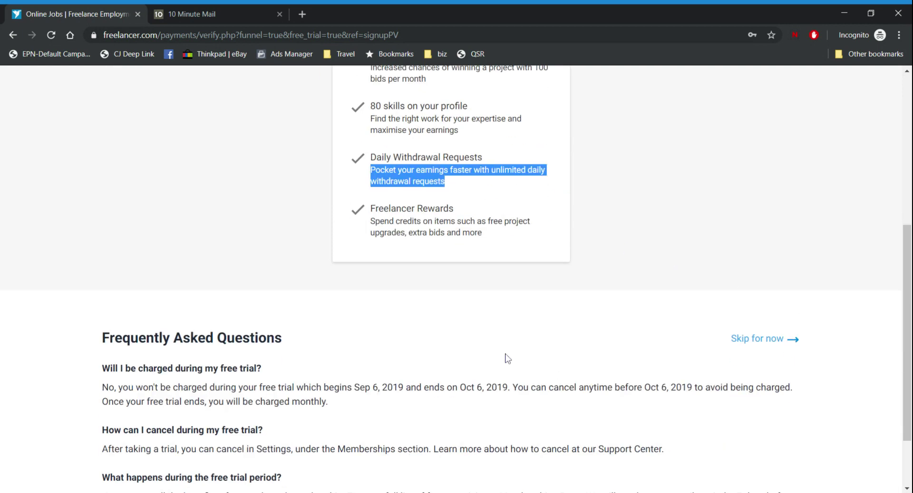
click(759, 339)
Switch to the 10 Minute Mail inbox holding the 'Welcome to Freelancer.com' message
scroll(525, 366, down, 3)
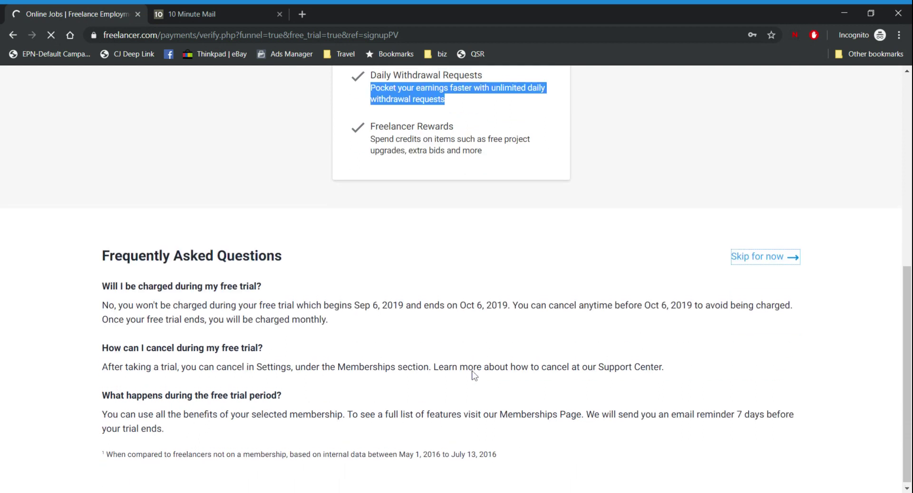
scroll(474, 376, up, 5)
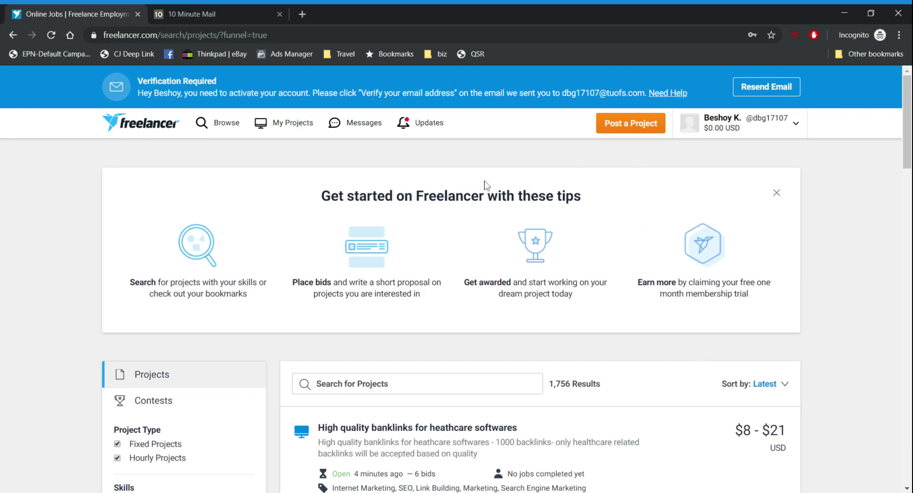
click(221, 4)
Open the 'Welcome to Freelancer.com' mail in 10 Minute Mail and follow its Verify Your Email link
scroll(467, 196, down, 5)
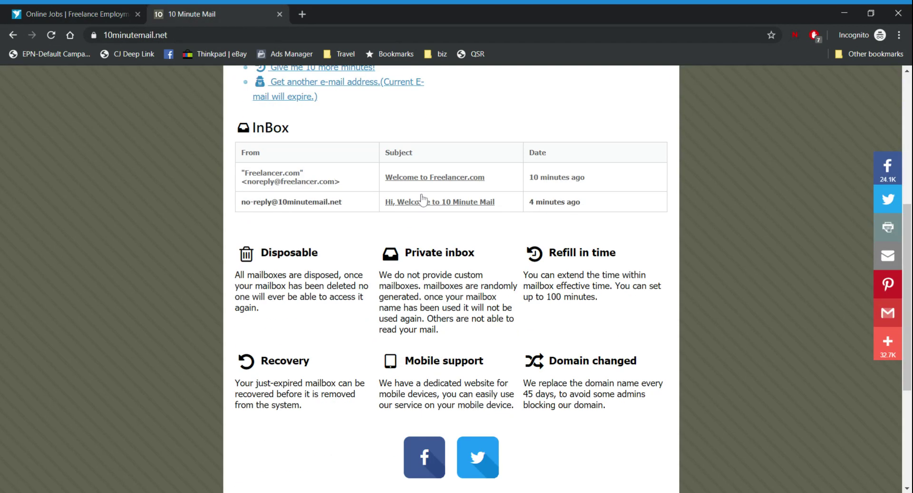
click(424, 178)
click(136, 20)
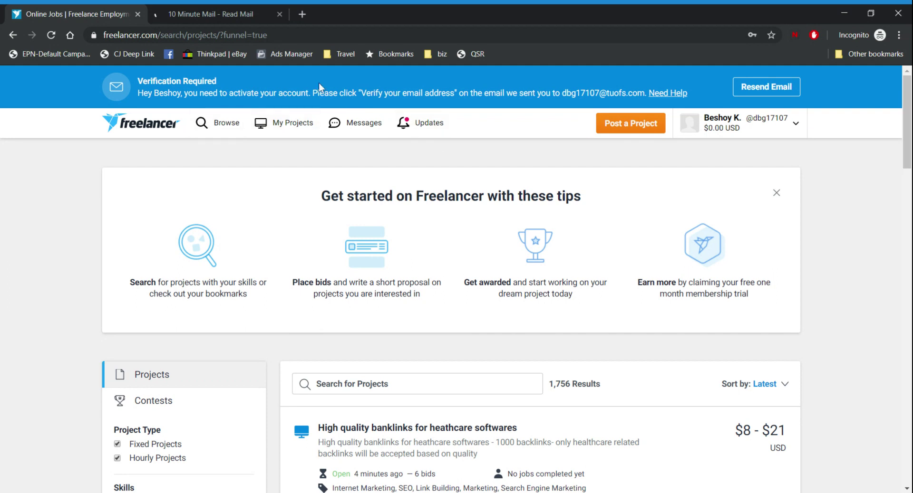
click(218, 6)
scroll(407, 288, down, 10)
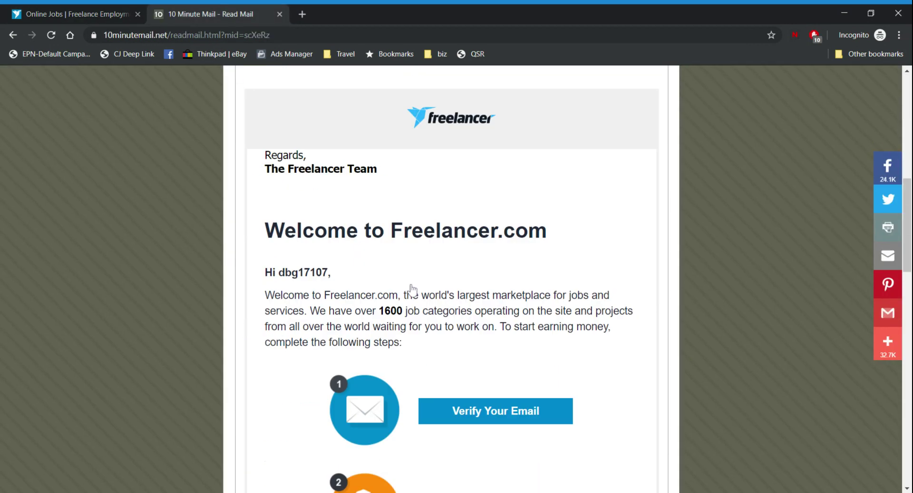
scroll(472, 287, down, 2)
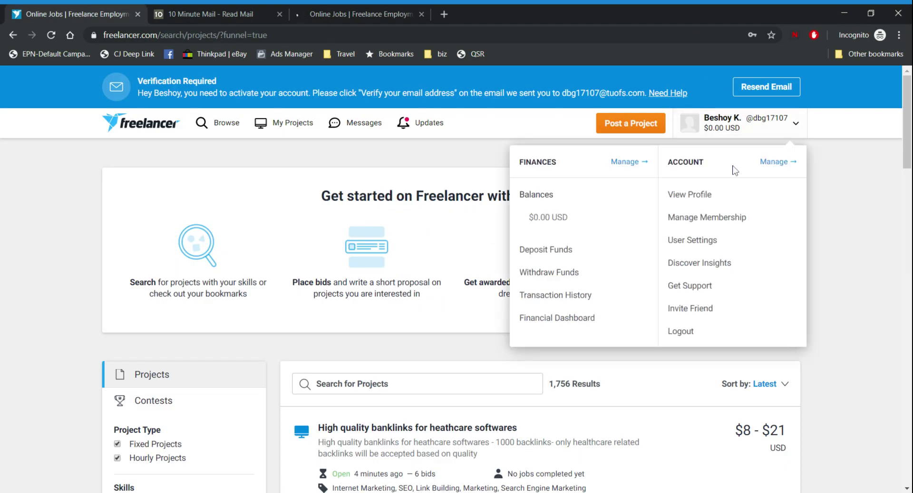
Open the account's profile page, check the email verification success tab, then close that tab
click(689, 195)
click(380, 6)
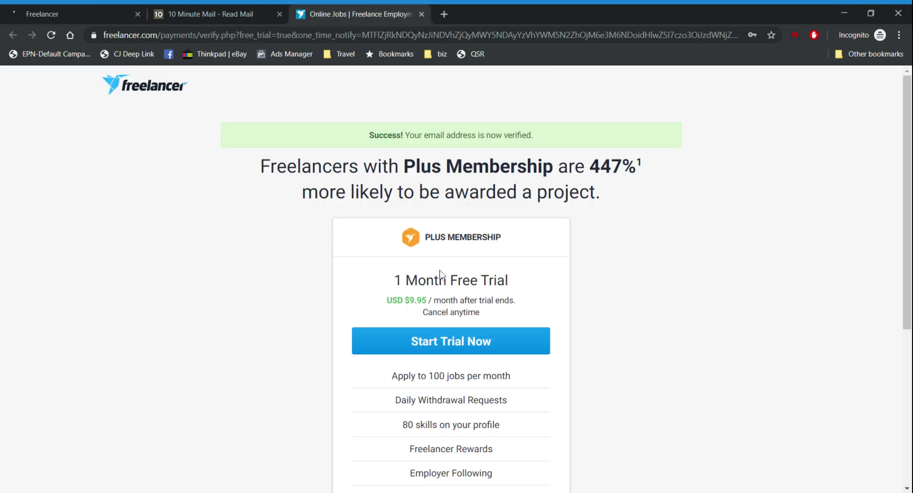
scroll(421, 357, down, 3)
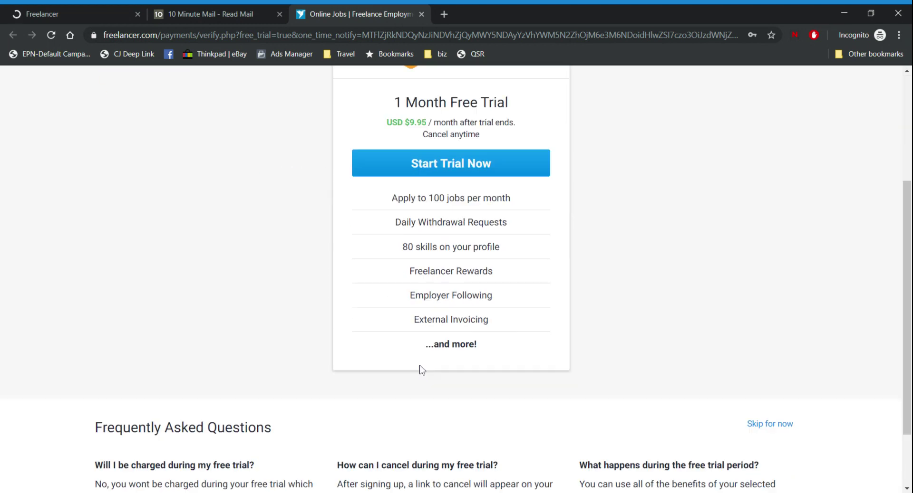
middle_click(362, 5)
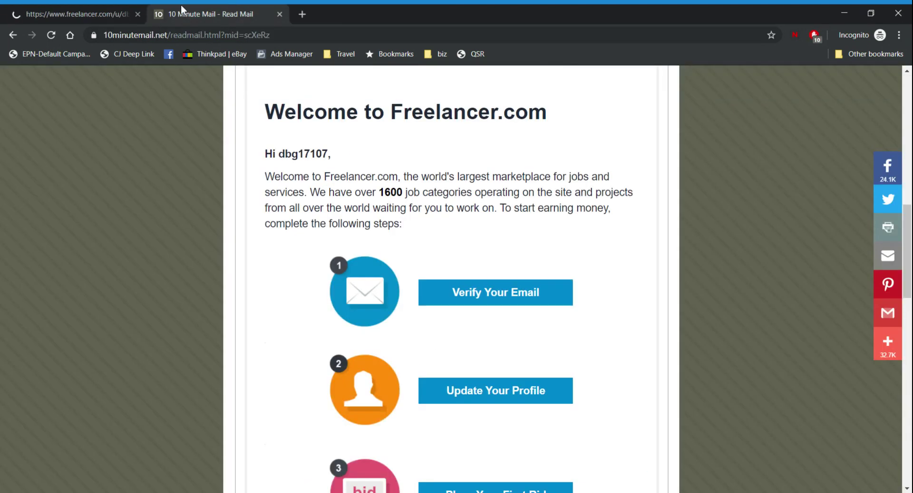
click(90, 14)
Scroll the profile to the Verifications card showing Email Verified, with Payment and Phone unverified
scroll(413, 243, down, 3)
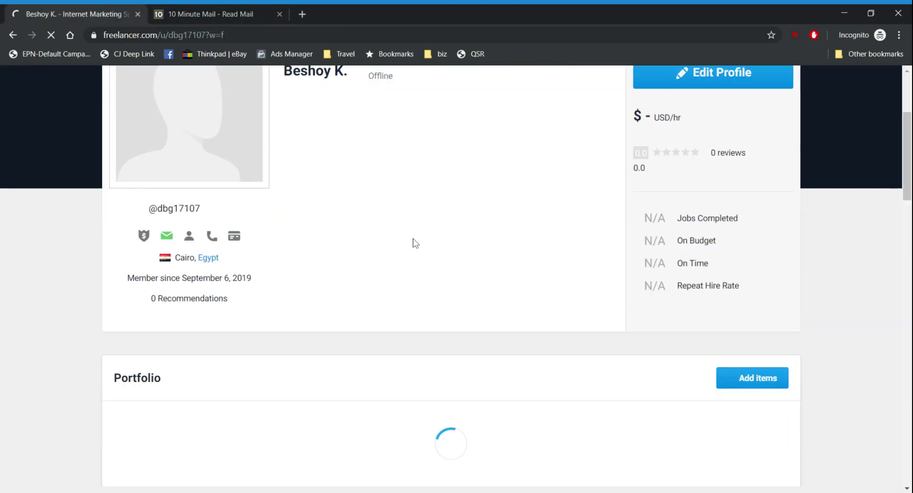
scroll(503, 240, down, 1)
scroll(620, 213, up, 3)
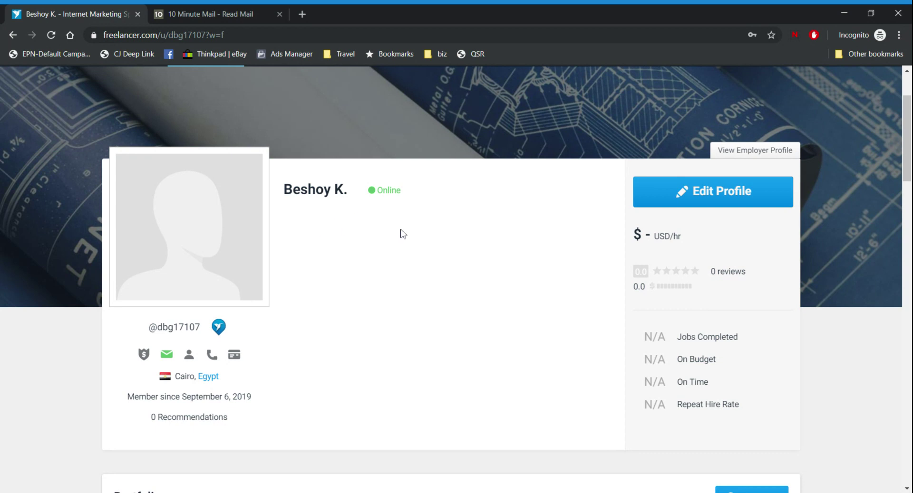
scroll(563, 233, down, 3)
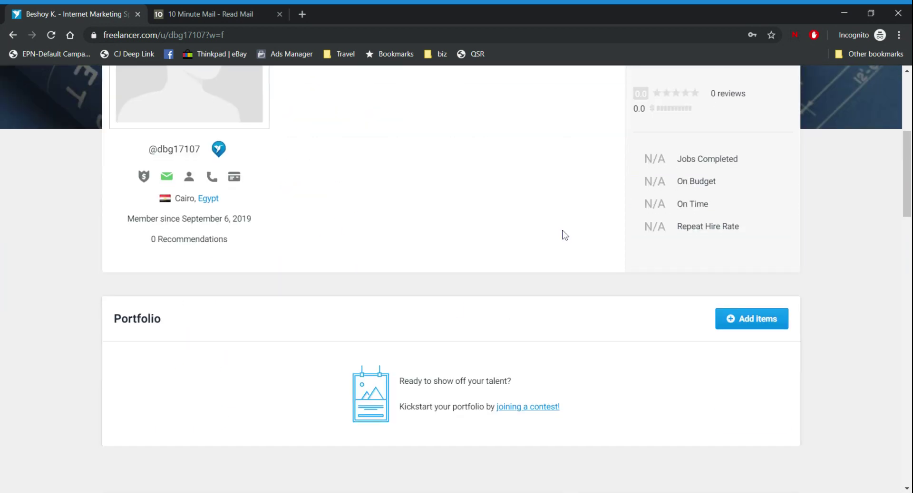
scroll(618, 219, down, 7)
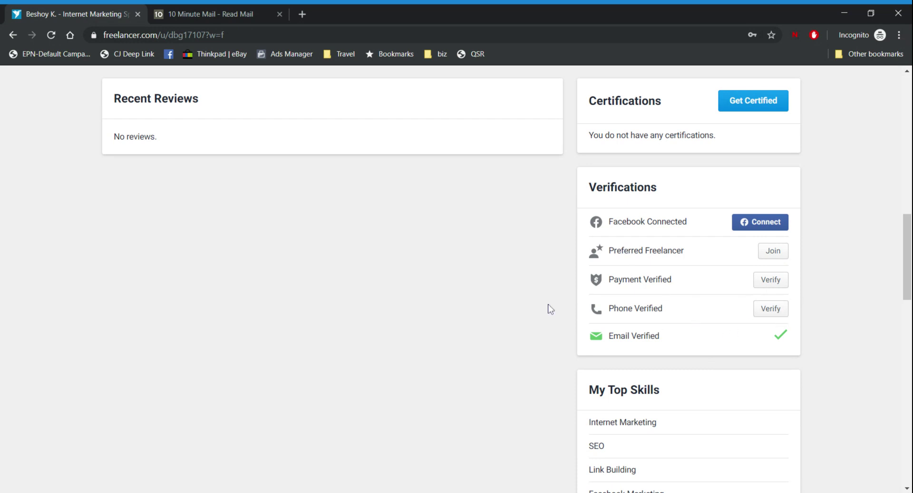
scroll(648, 297, down, 7)
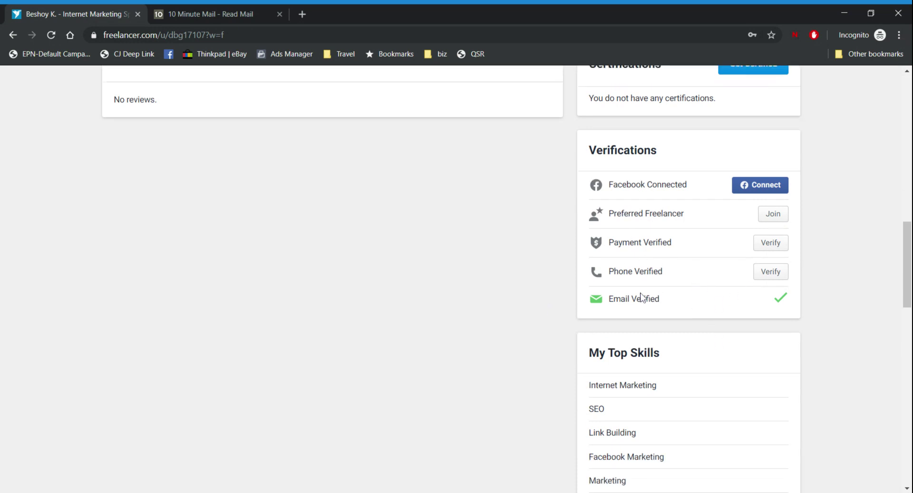
scroll(564, 202, up, 5)
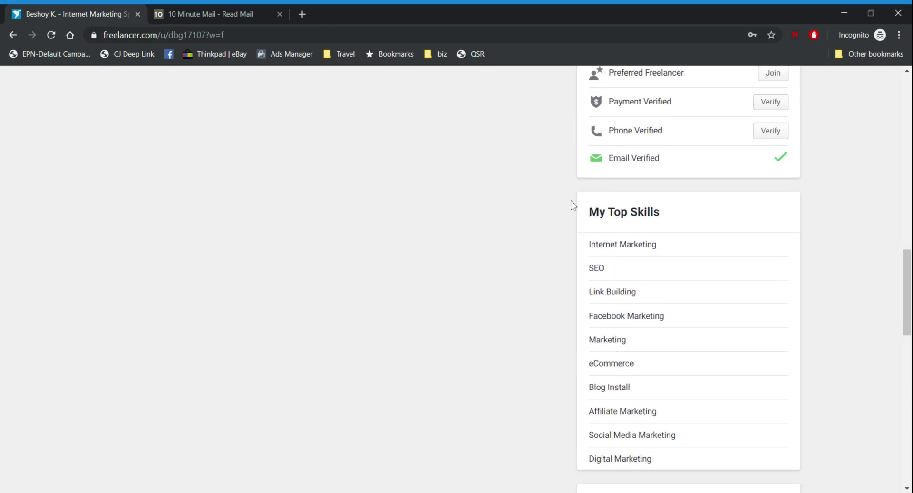
scroll(693, 228, up, 2)
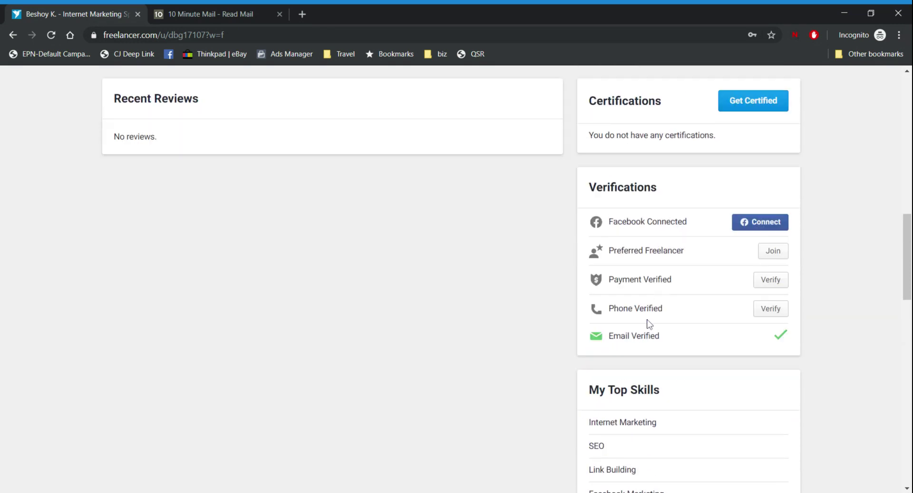
drag(662, 279, 609, 221)
click(676, 270)
drag(673, 283, 604, 283)
click(657, 277)
drag(680, 285, 607, 282)
click(658, 278)
drag(672, 288, 608, 282)
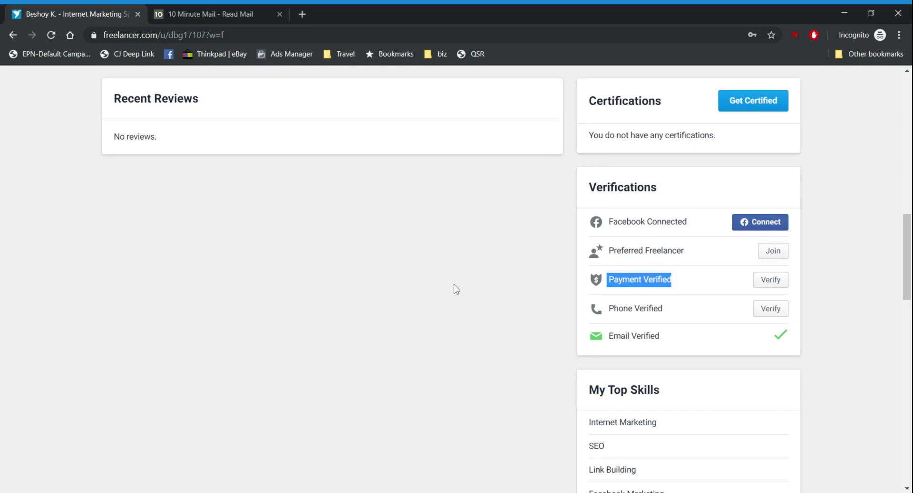
drag(663, 308, 598, 314)
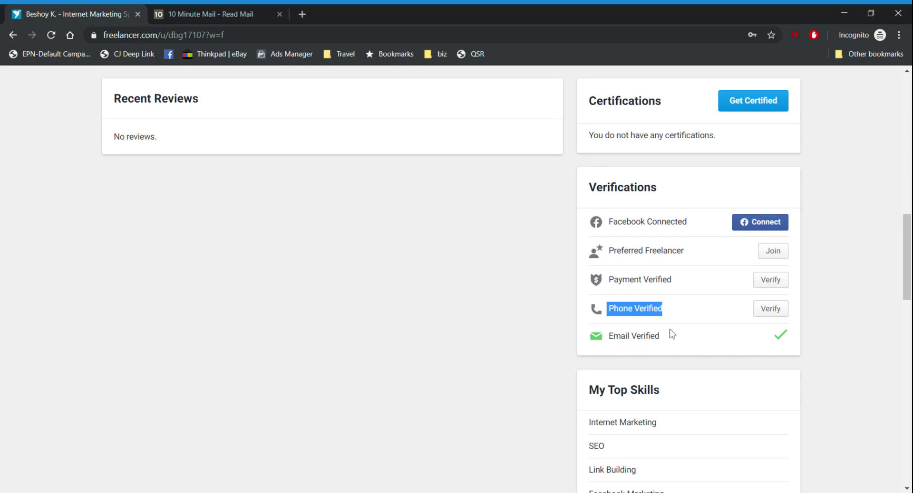
scroll(455, 317, down, 8)
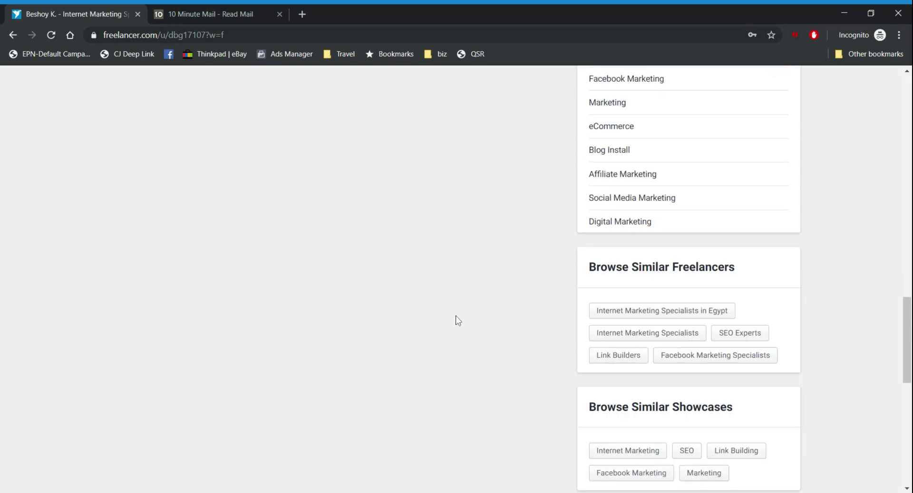
scroll(455, 318, up, 10)
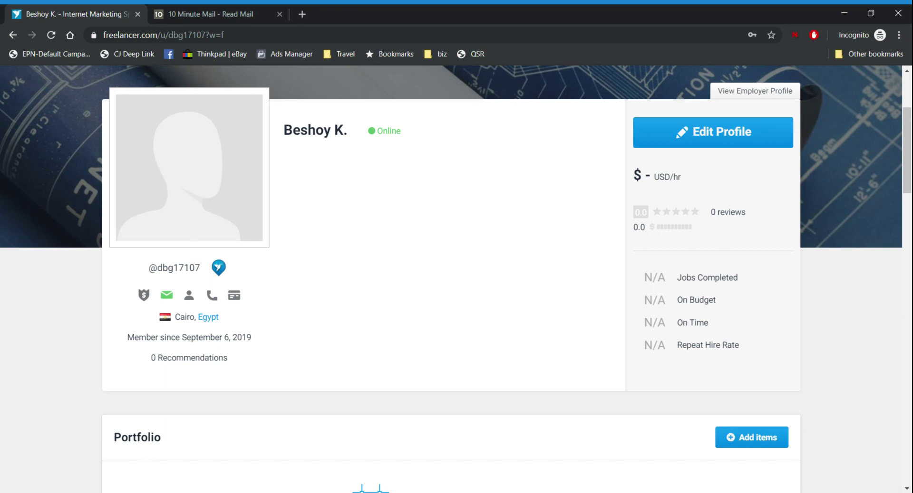
scroll(438, 259, up, 3)
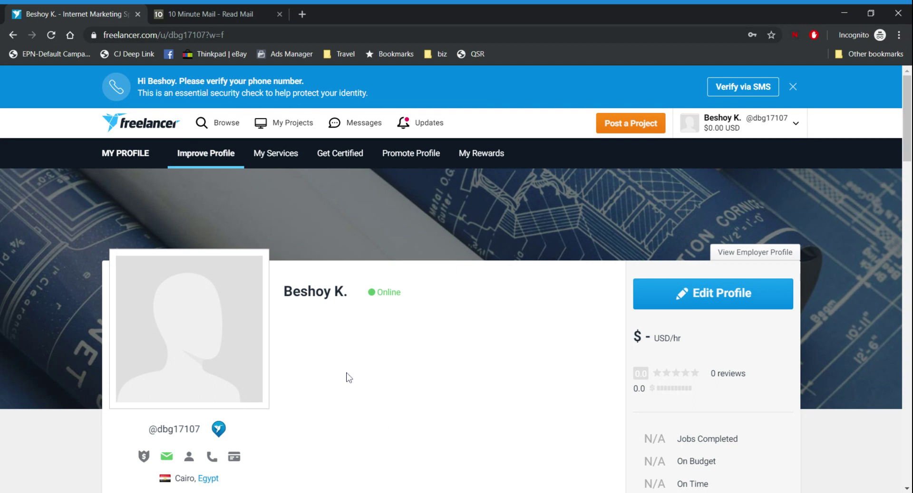
scroll(442, 338, down, 5)
scroll(333, 256, down, 2)
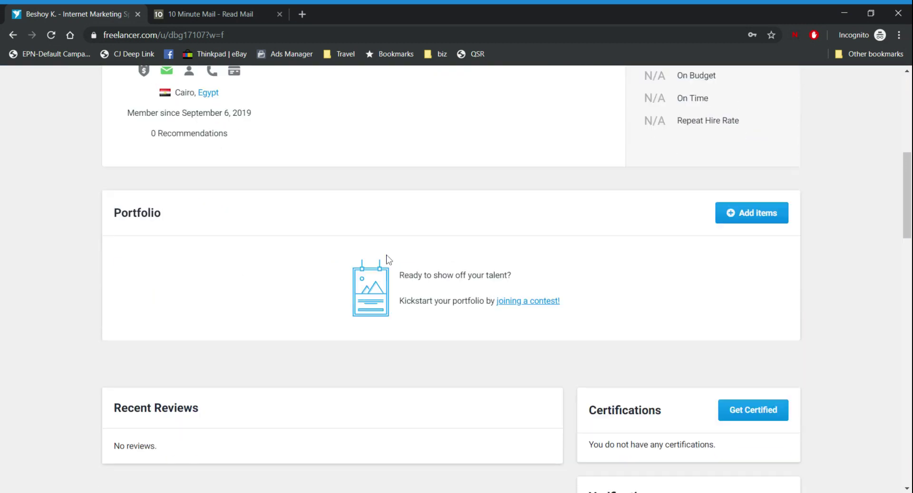
scroll(388, 259, down, 5)
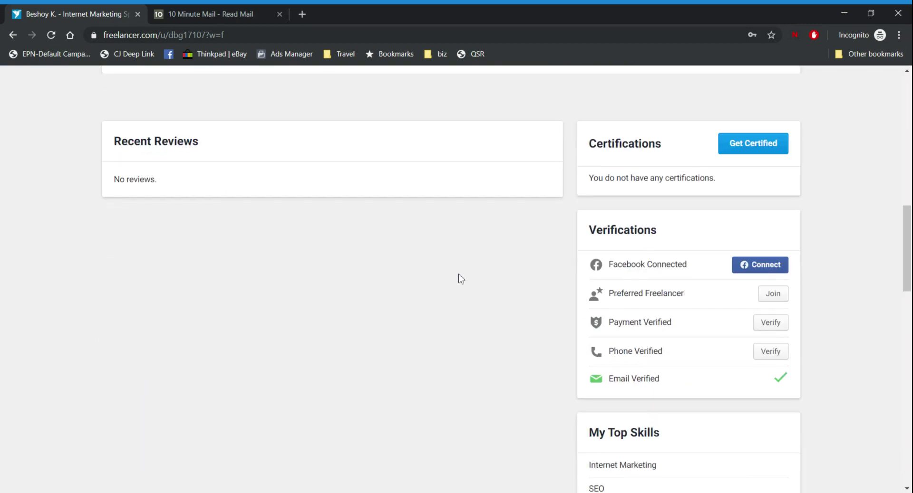